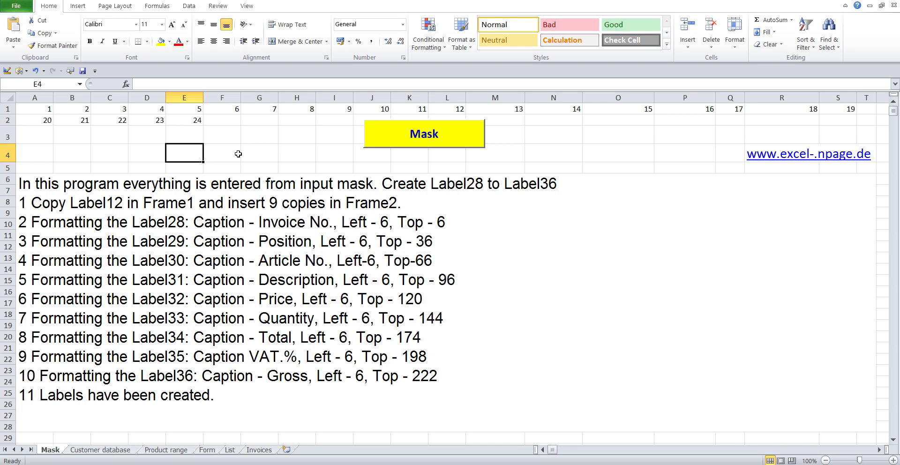
# Enter 25 in cell F2 to continue the step counter after 24
pyautogui.click(227, 120)
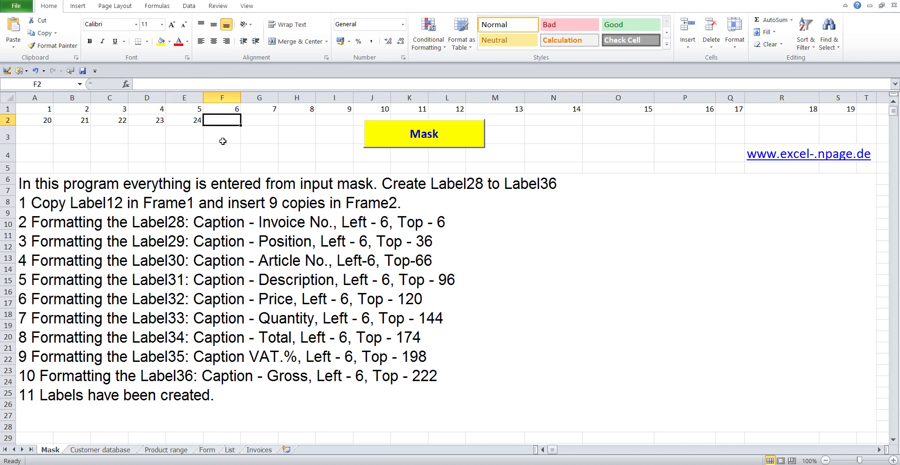
pyautogui.write('25')
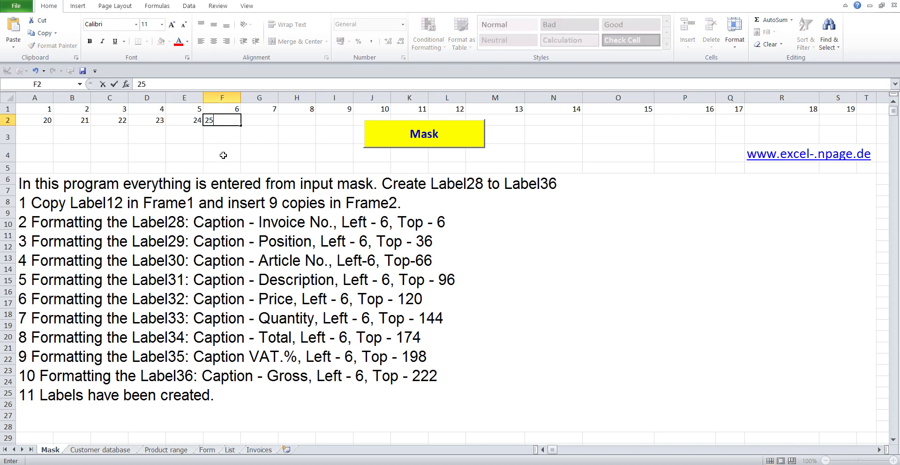
pyautogui.press('Return')
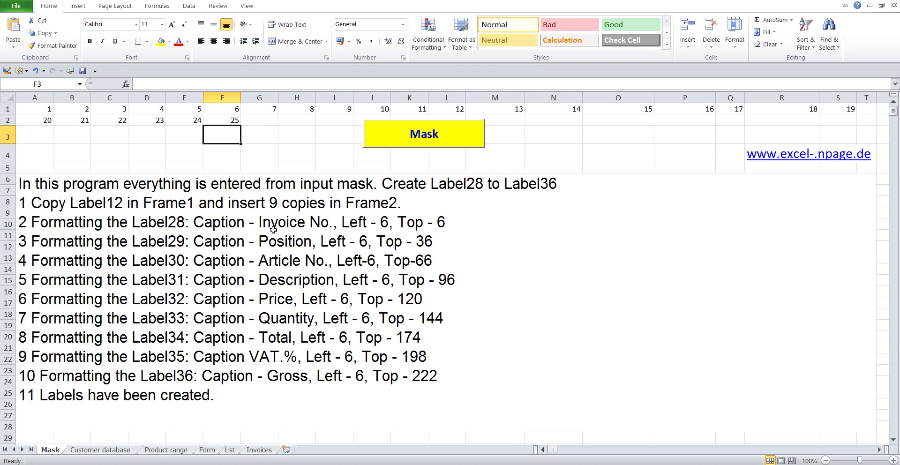
# Highlight the first instruction line and the Label12 copying line in the Mask sheet notes
pyautogui.doubleClick(281, 220)
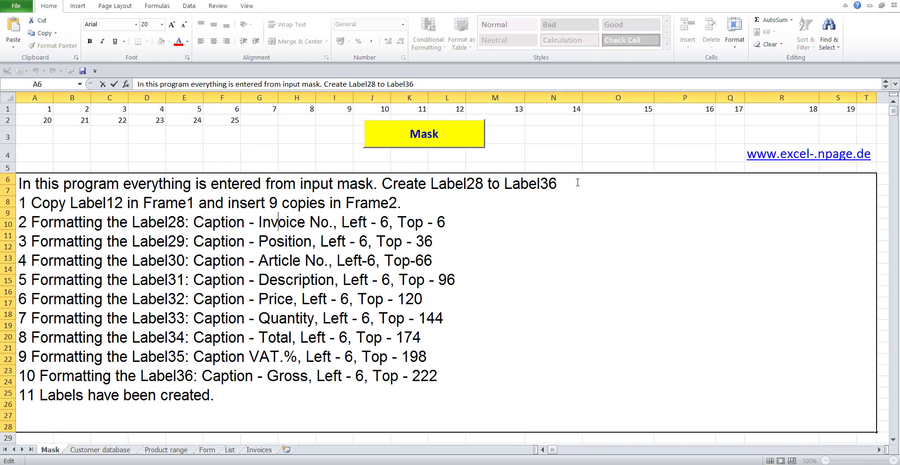
pyautogui.moveTo(577, 183); pyautogui.dragTo(9, 182)
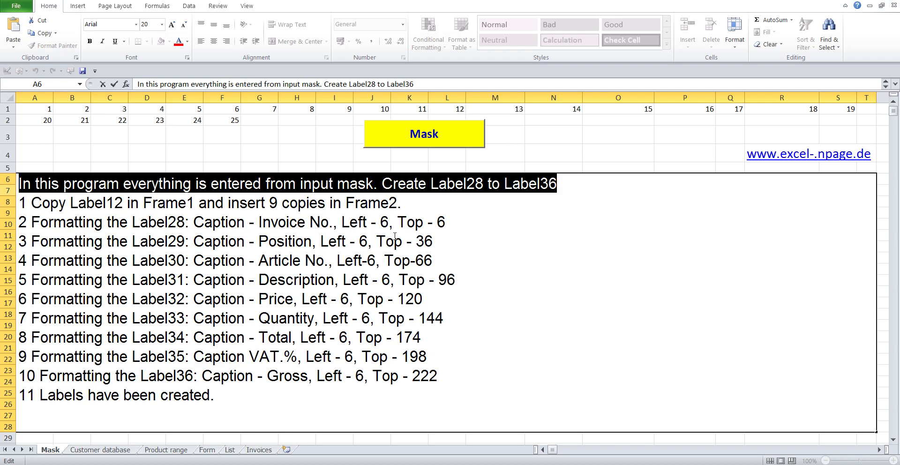
pyautogui.moveTo(419, 206); pyautogui.dragTo(7, 204)
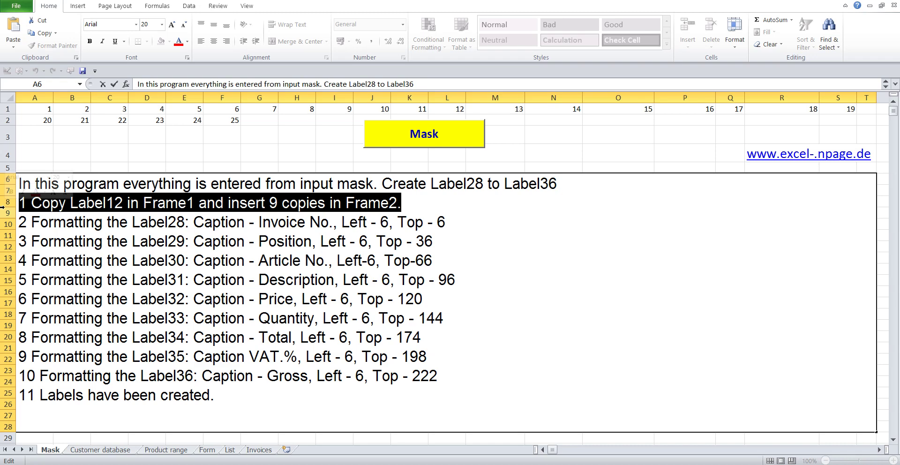
pyautogui.click(270, 145)
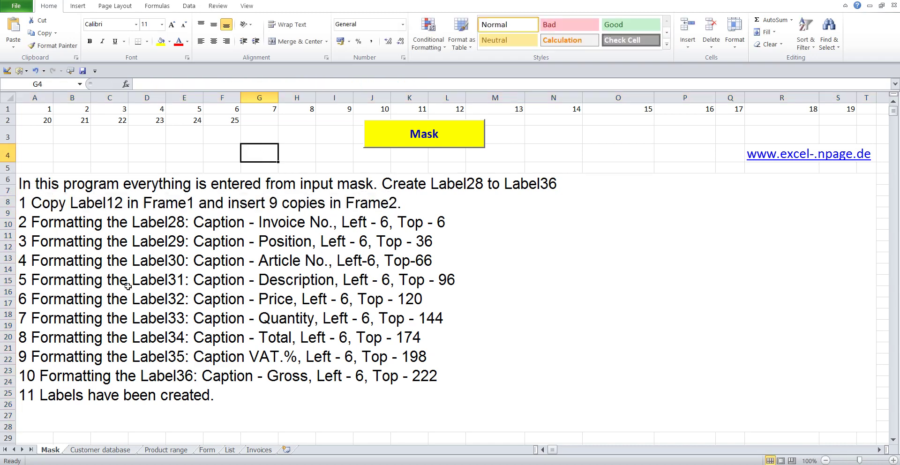
pyautogui.rightClick(52, 450)
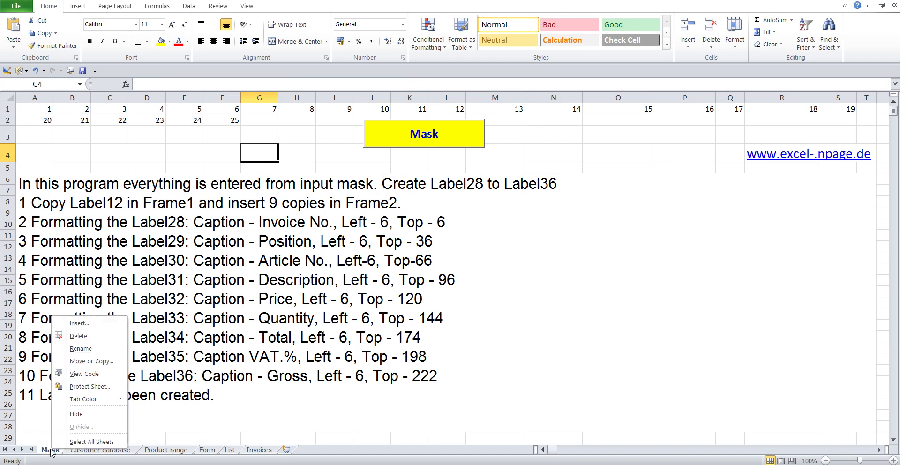
# Open UserForm1 from the Forms folder in the form designer
pyautogui.click(96, 375)
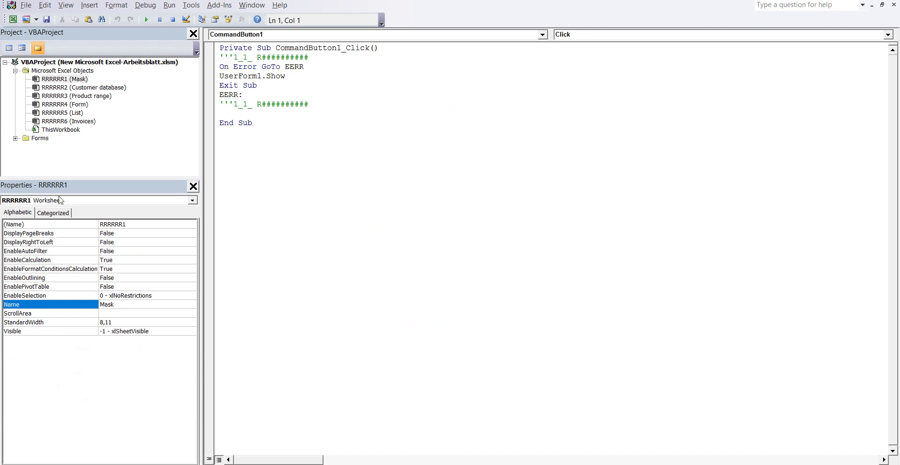
pyautogui.click(15, 138)
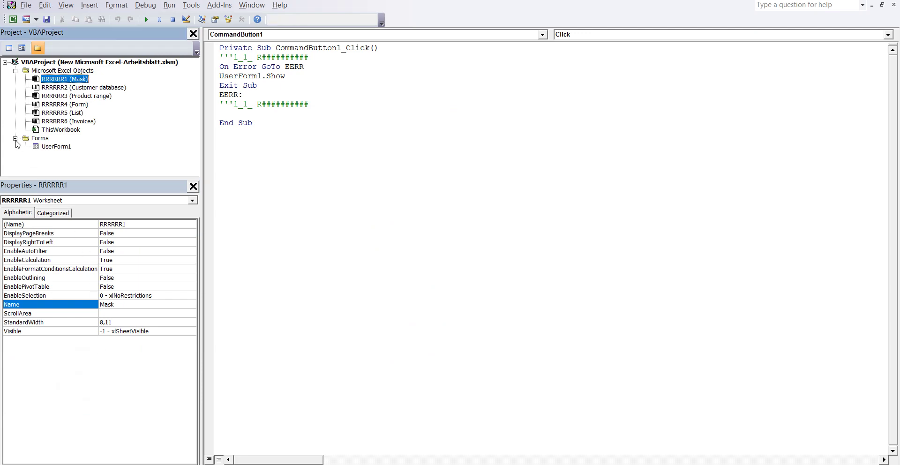
pyautogui.click(40, 148)
pyautogui.doubleClick(39, 148)
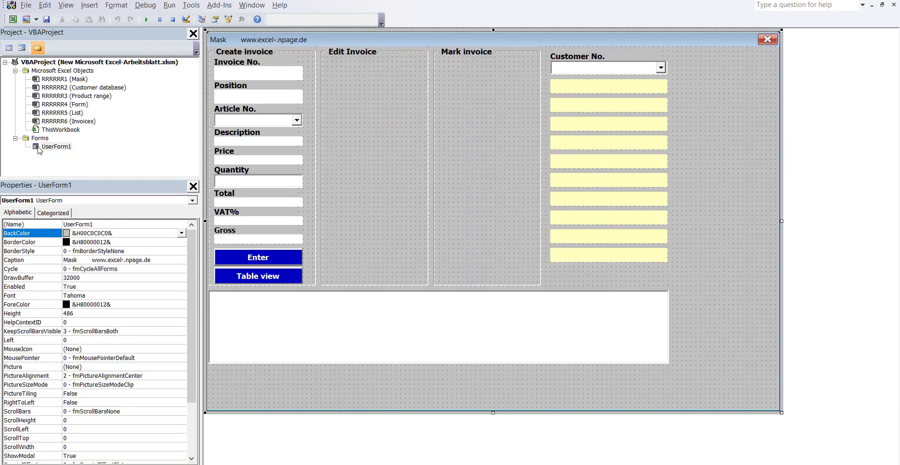
# Copy Label12, the Invoice No. label in the Create invoice frame
pyautogui.click(256, 63)
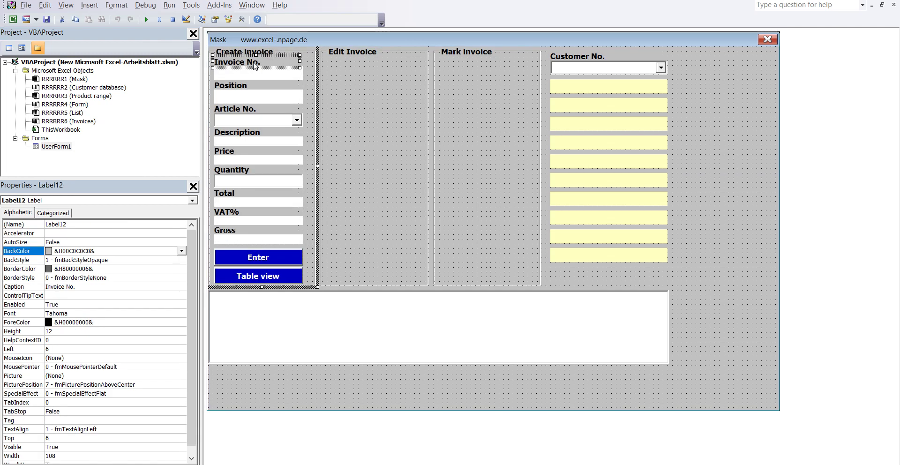
pyautogui.doubleClick(77, 225)
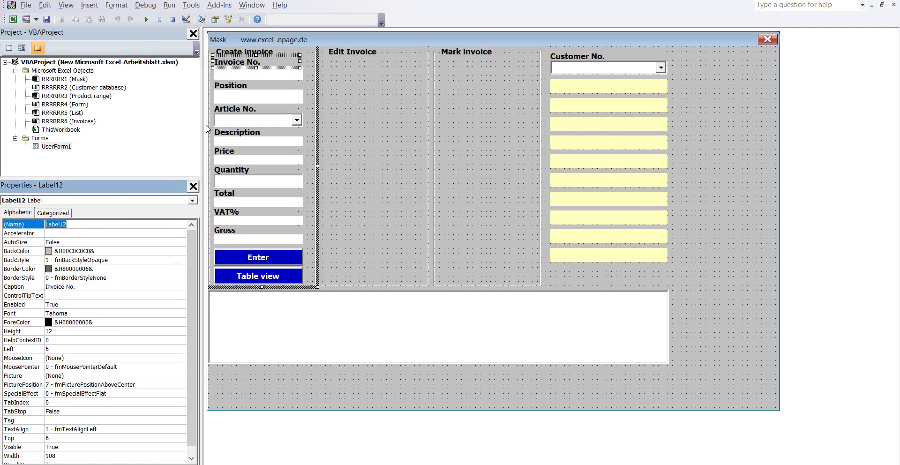
pyautogui.rightClick(233, 65)
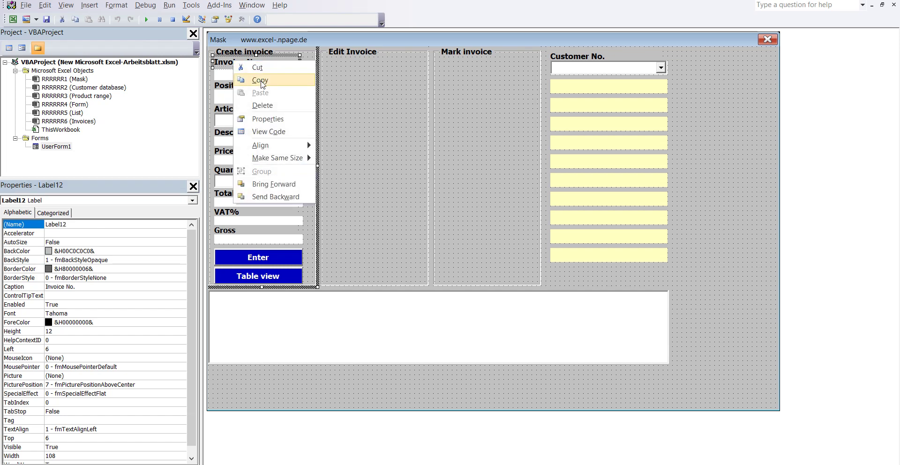
pyautogui.click(261, 80)
# Paste four Invoice No. label copies into Edit Invoice, dragging each lower in the frame
pyautogui.rightClick(345, 131)
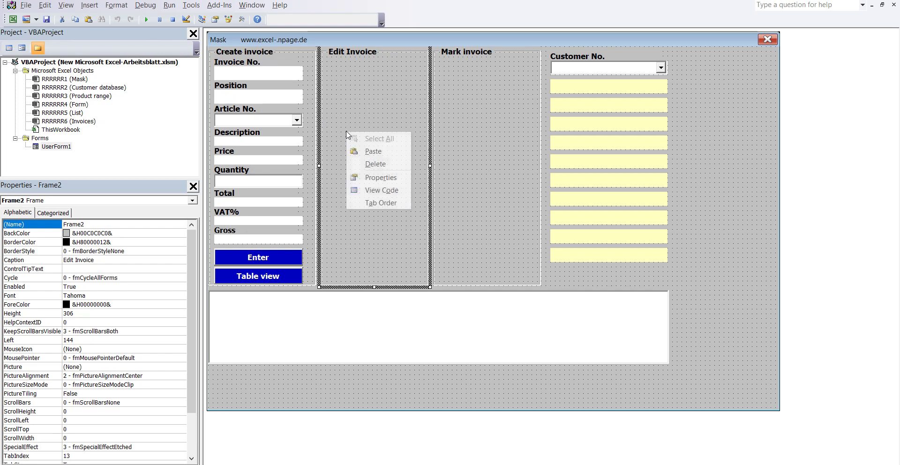
pyautogui.click(368, 150)
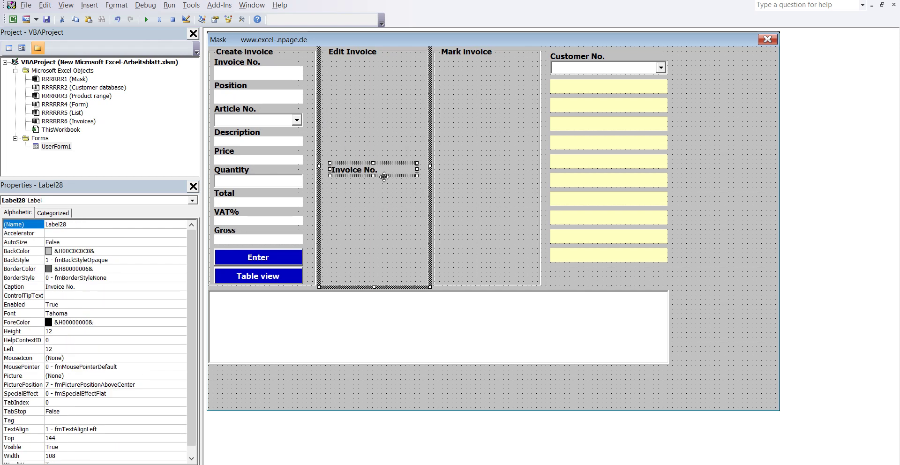
pyautogui.moveTo(383, 176); pyautogui.dragTo(373, 198)
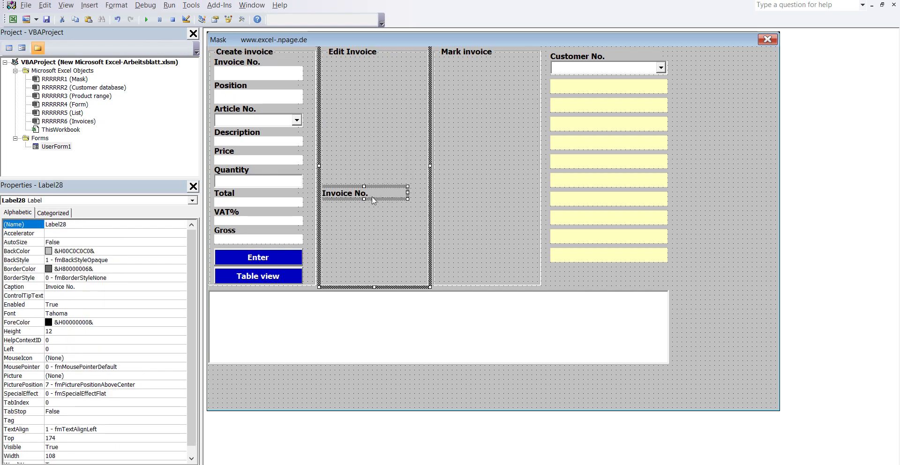
pyautogui.rightClick(360, 153)
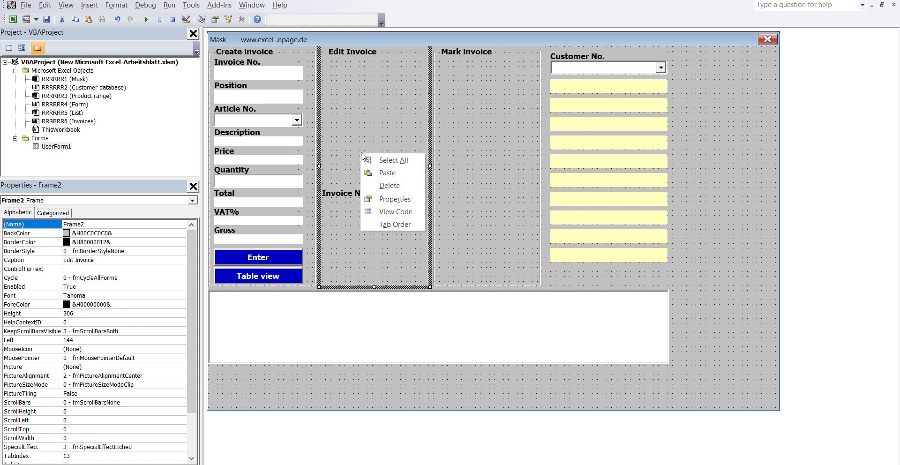
pyautogui.click(393, 173)
pyautogui.moveTo(393, 176); pyautogui.dragTo(404, 207)
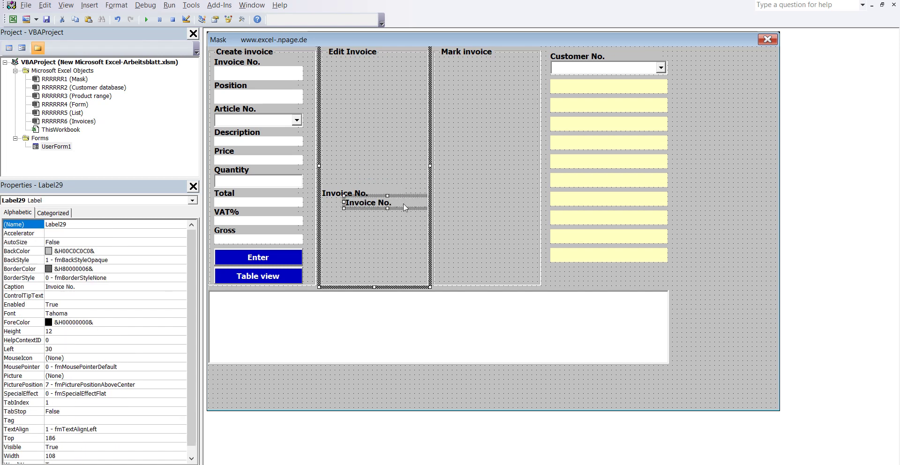
pyautogui.rightClick(361, 147)
pyautogui.click(383, 166)
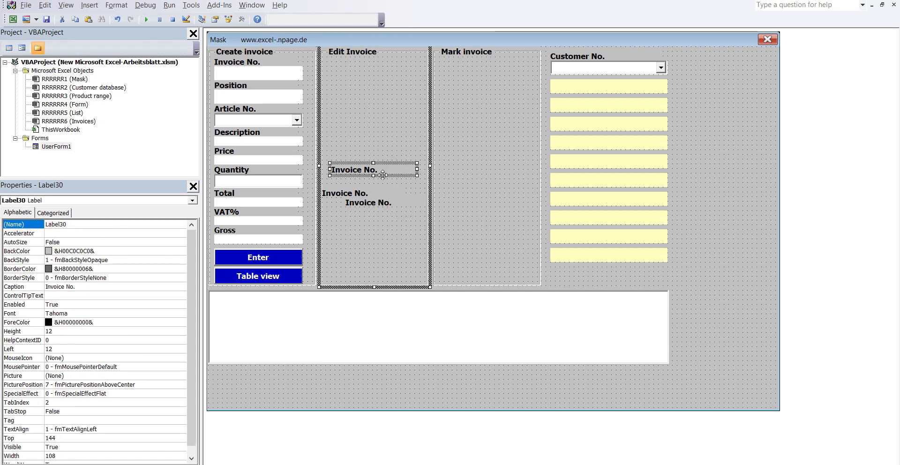
pyautogui.moveTo(383, 174); pyautogui.dragTo(380, 187)
pyautogui.moveTo(368, 219); pyautogui.dragTo(368, 218)
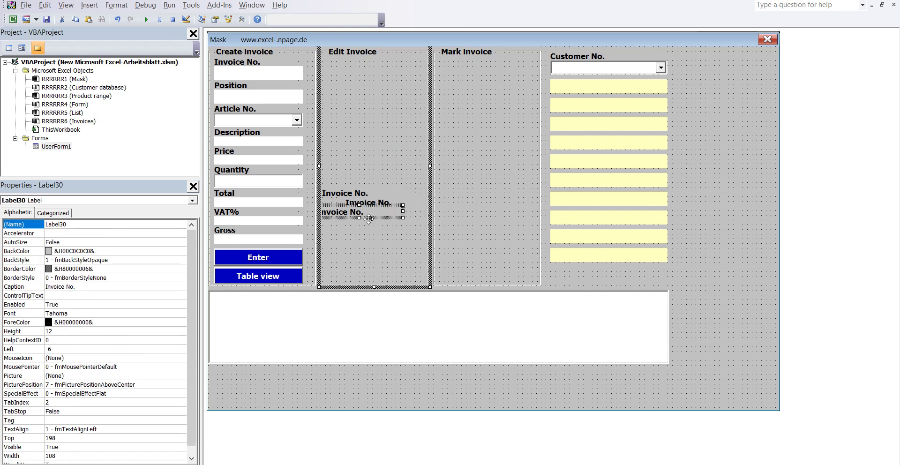
pyautogui.rightClick(361, 153)
pyautogui.click(382, 175)
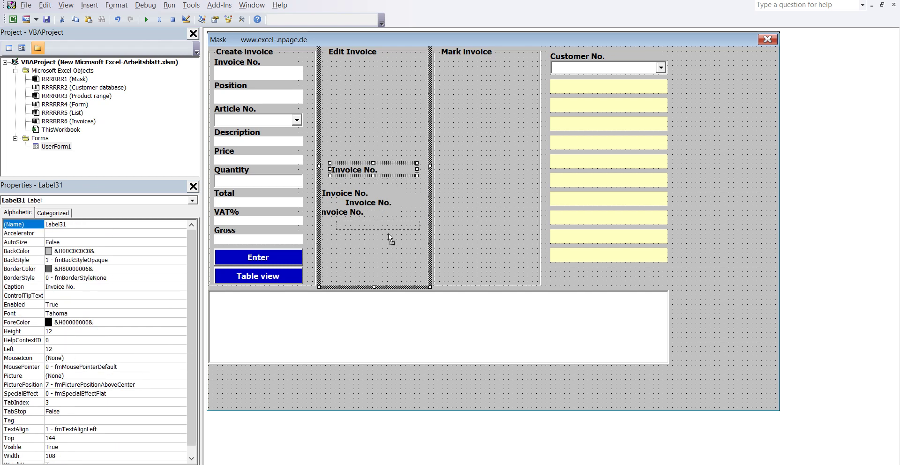
pyautogui.moveTo(388, 233); pyautogui.dragTo(390, 228)
# Paste five more Invoice No. labels down to the frame bottom, then select Label28
pyautogui.click(366, 149)
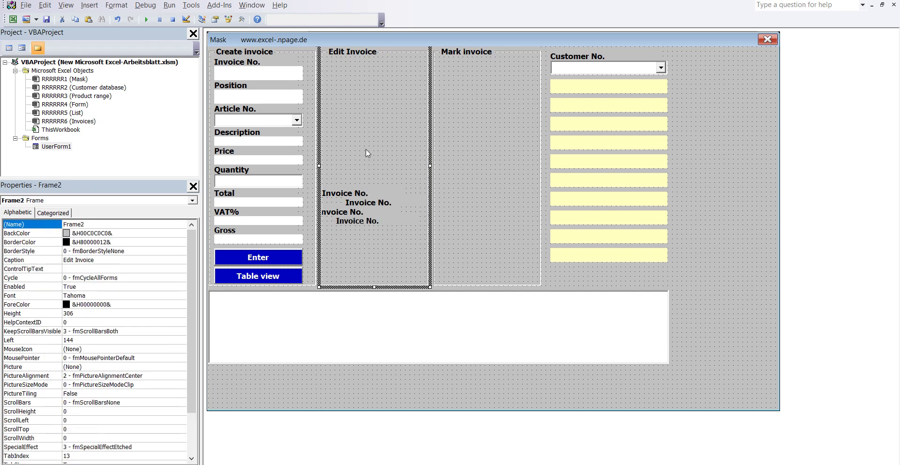
pyautogui.rightClick(365, 149)
pyautogui.click(391, 171)
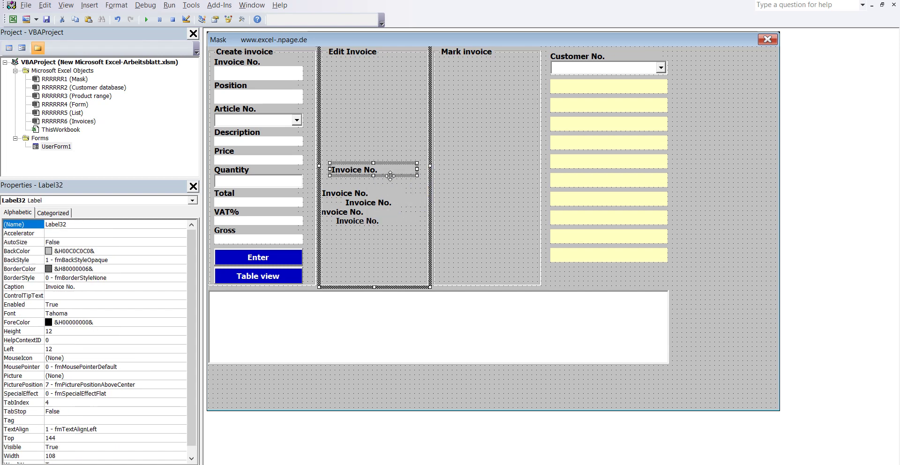
pyautogui.moveTo(390, 176)
pyautogui.mouseDown()
pyautogui.moveTo(373, 244)
pyautogui.moveTo(368, 237)
pyautogui.mouseUp()
pyautogui.rightClick(371, 151)
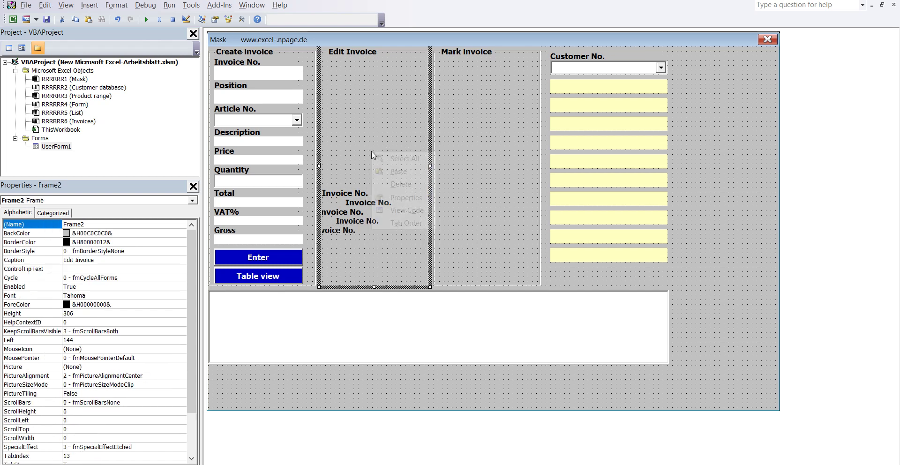
pyautogui.click(397, 171)
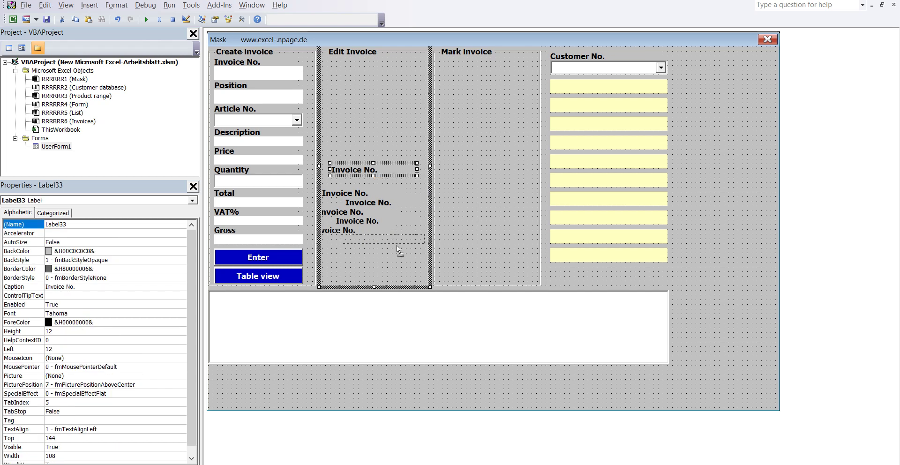
pyautogui.moveTo(398, 246); pyautogui.dragTo(397, 246)
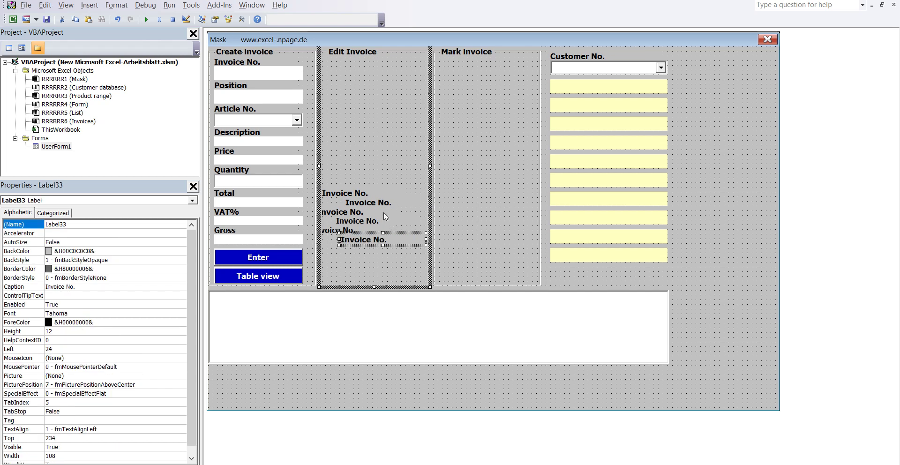
pyautogui.rightClick(375, 149)
pyautogui.click(394, 167)
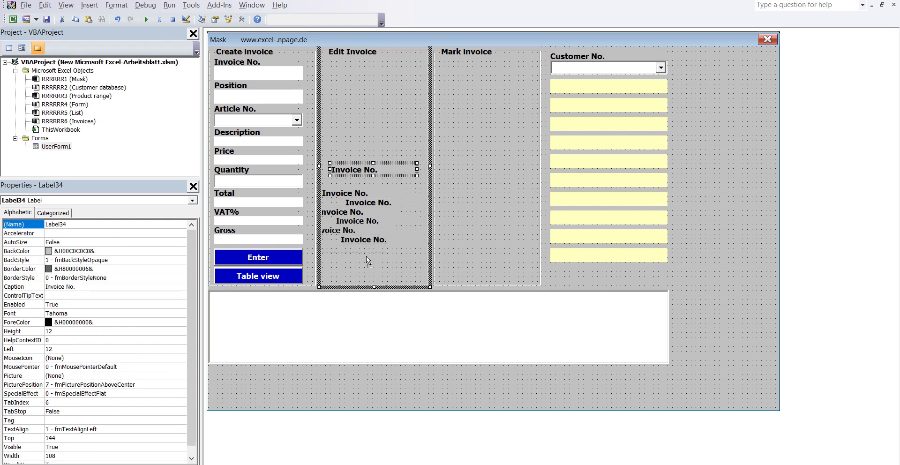
pyautogui.moveTo(391, 173); pyautogui.dragTo(370, 252)
pyautogui.click(369, 142)
pyautogui.rightClick(371, 147)
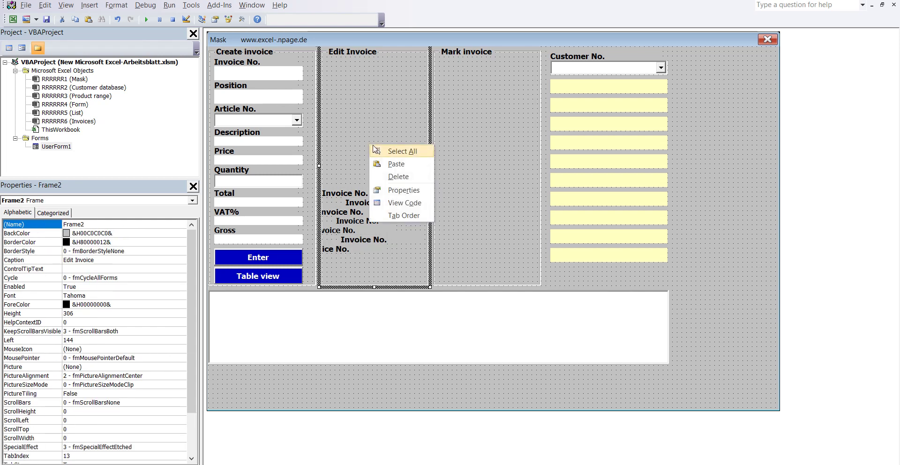
pyautogui.click(391, 162)
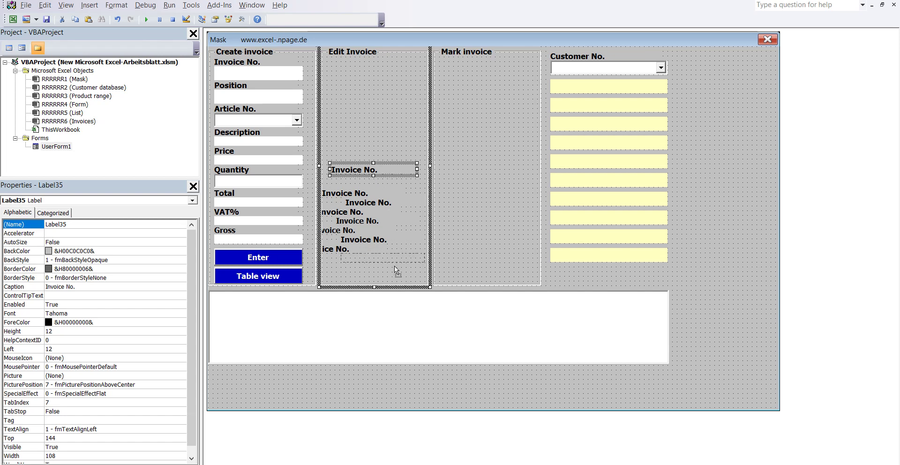
pyautogui.moveTo(394, 266); pyautogui.dragTo(394, 266)
pyautogui.rightClick(370, 146)
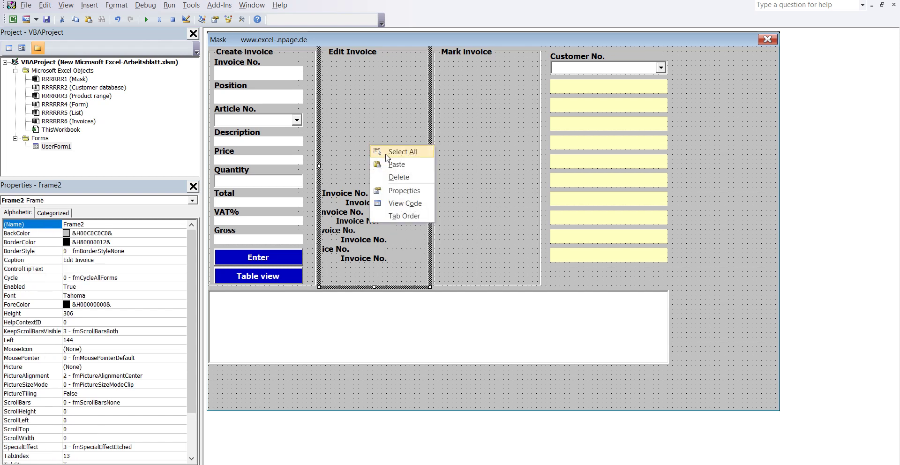
pyautogui.click(393, 164)
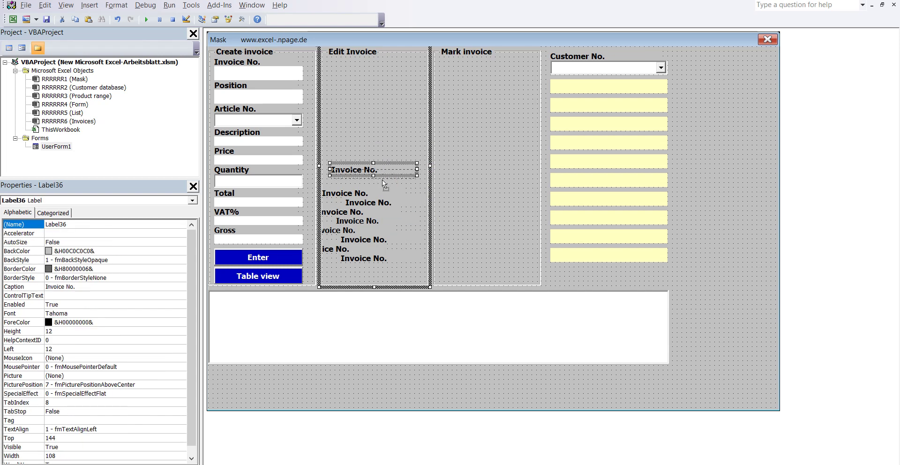
pyautogui.moveTo(383, 183); pyautogui.dragTo(363, 273)
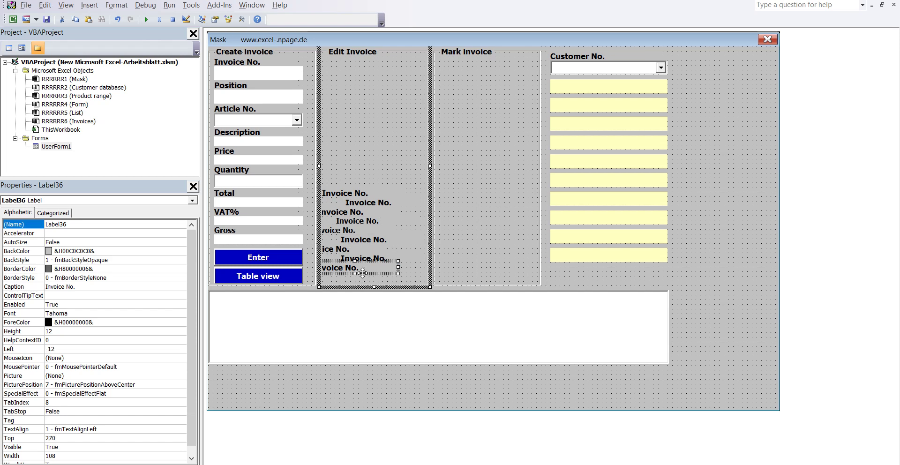
pyautogui.click(347, 197)
pyautogui.click(82, 225)
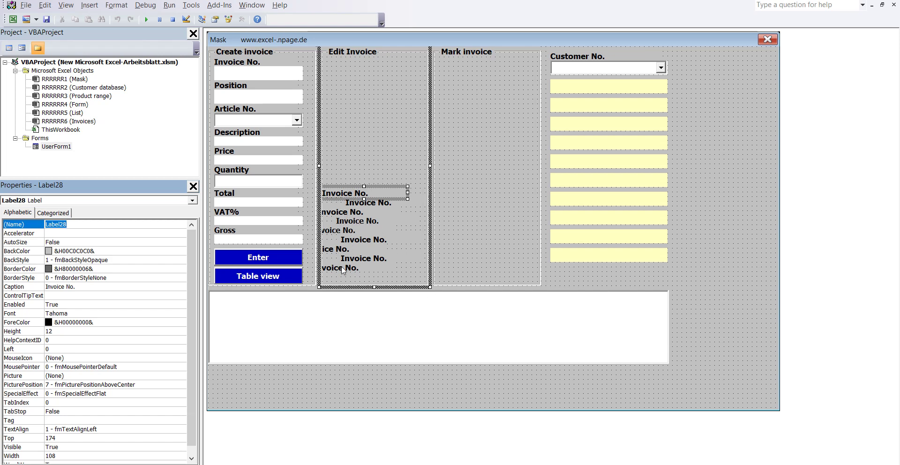
# Copy 'Invoice No.' from the Label28 instruction line in cell A6
pyautogui.moveTo(574, 462)
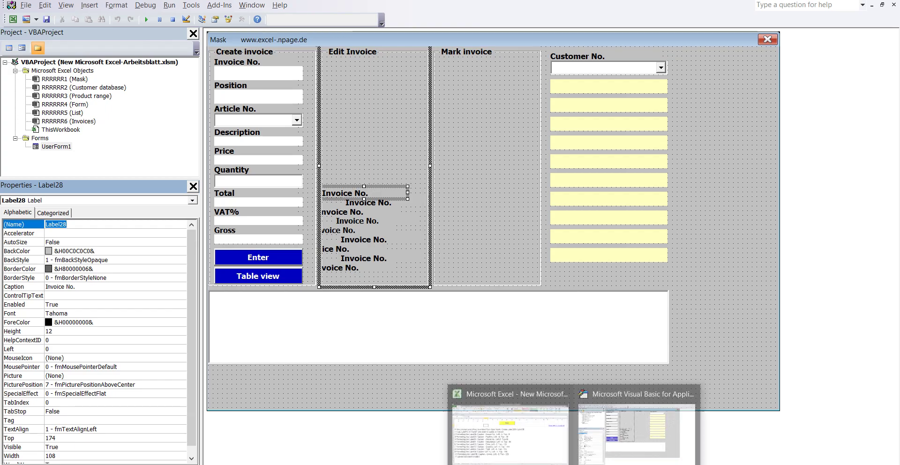
pyautogui.click(511, 426)
pyautogui.doubleClick(381, 221)
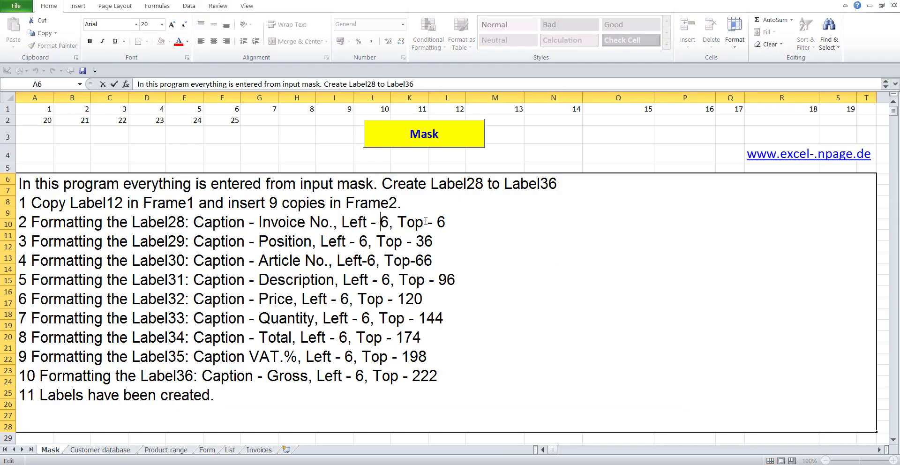
pyautogui.moveTo(462, 225); pyautogui.dragTo(9, 220)
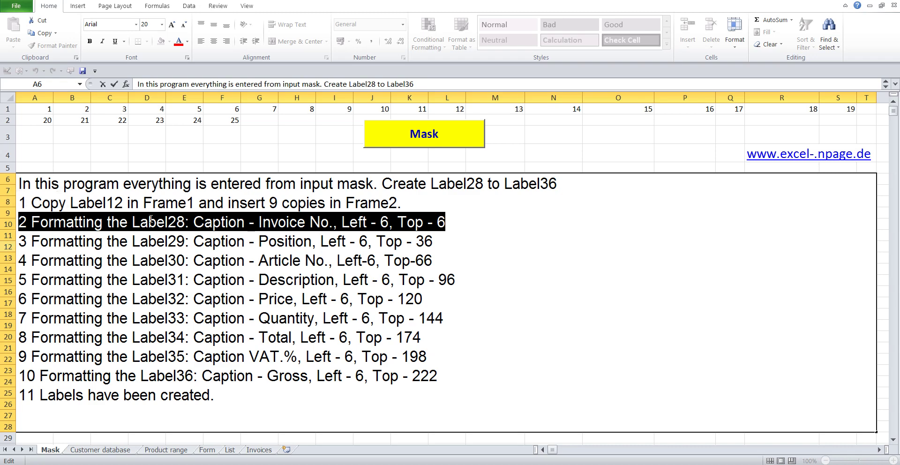
pyautogui.click(277, 228)
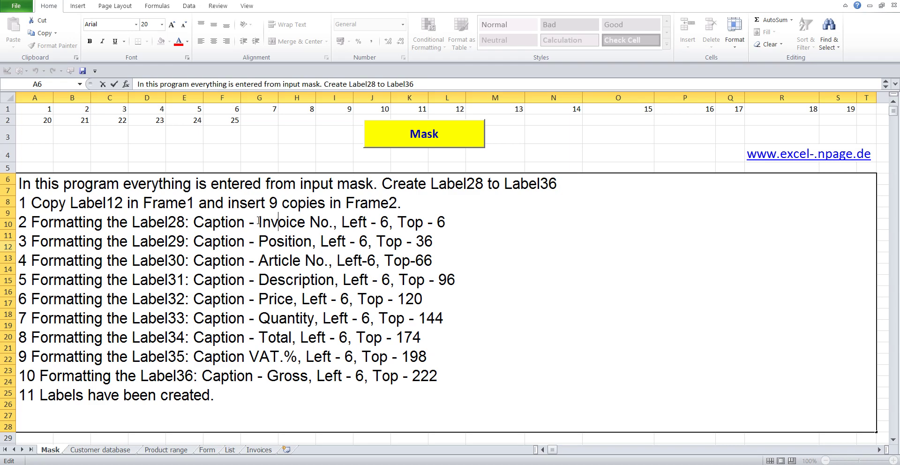
pyautogui.moveTo(258, 221); pyautogui.dragTo(332, 230)
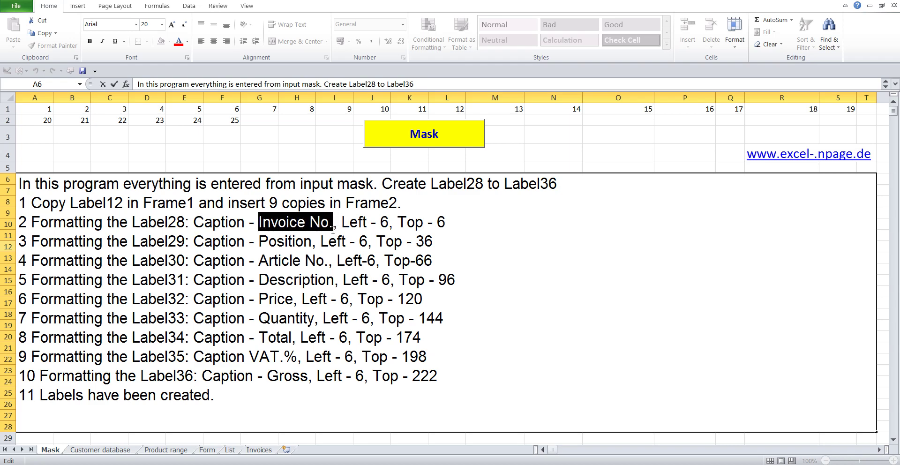
pyautogui.rightClick(307, 220)
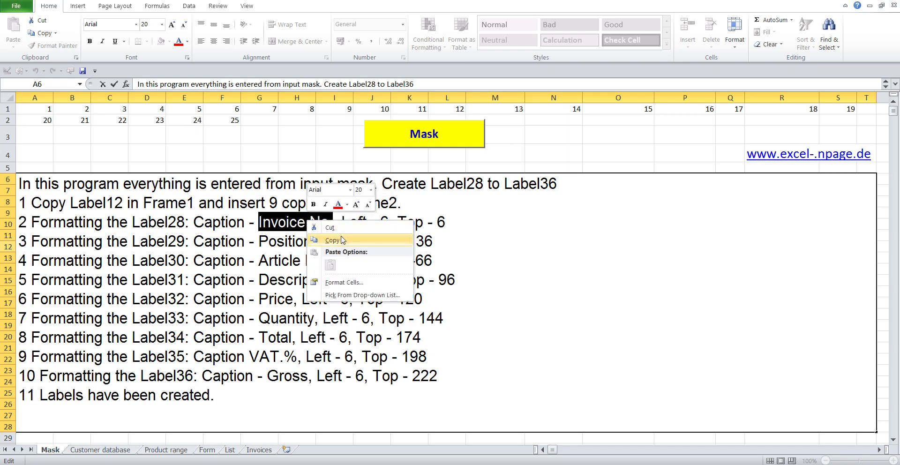
pyautogui.click(332, 240)
pyautogui.click(282, 141)
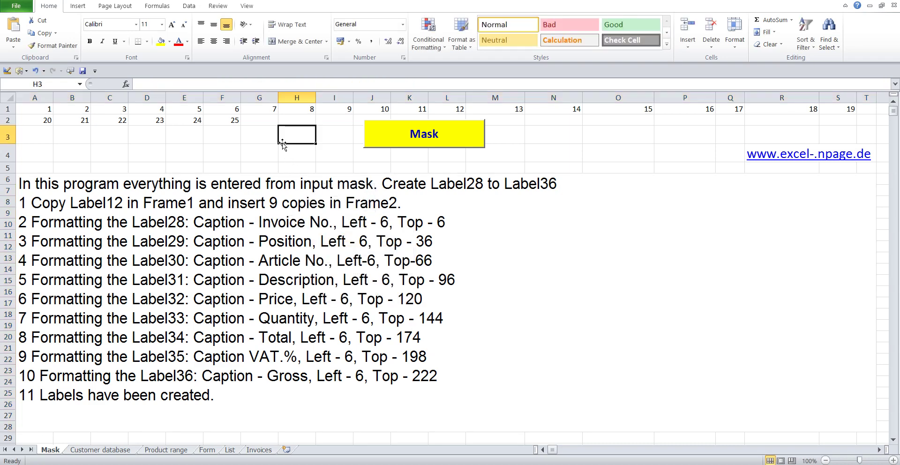
# Set Label28 (Invoice No.) to Left 6 and Top 6, then select Label29
pyautogui.moveTo(572, 461)
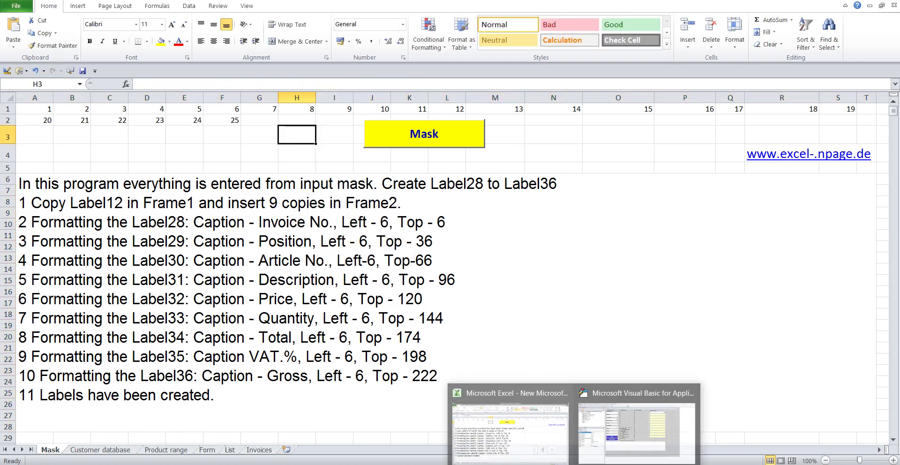
pyautogui.click(601, 457)
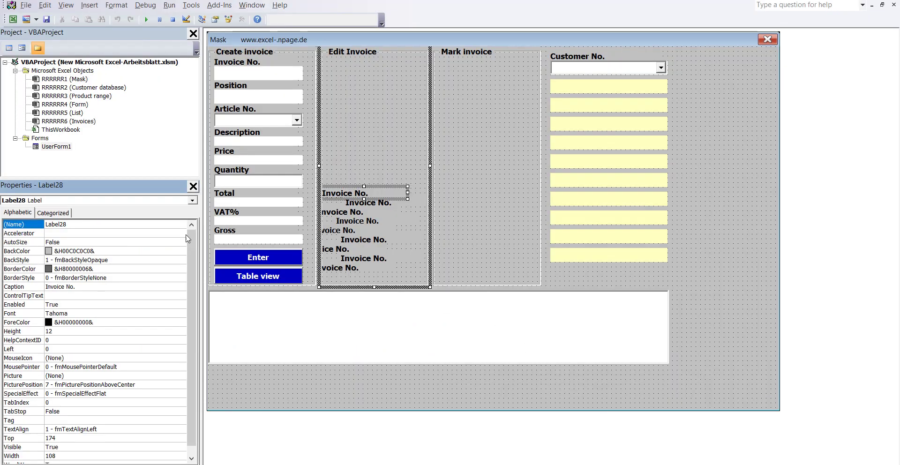
pyautogui.doubleClick(83, 226)
pyautogui.doubleClick(79, 288)
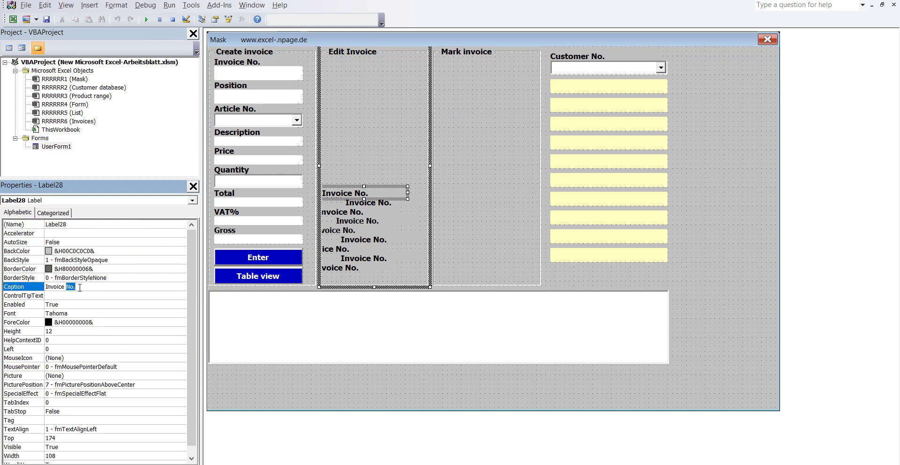
pyautogui.click(80, 288)
pyautogui.click(11, 348)
pyautogui.write('6')
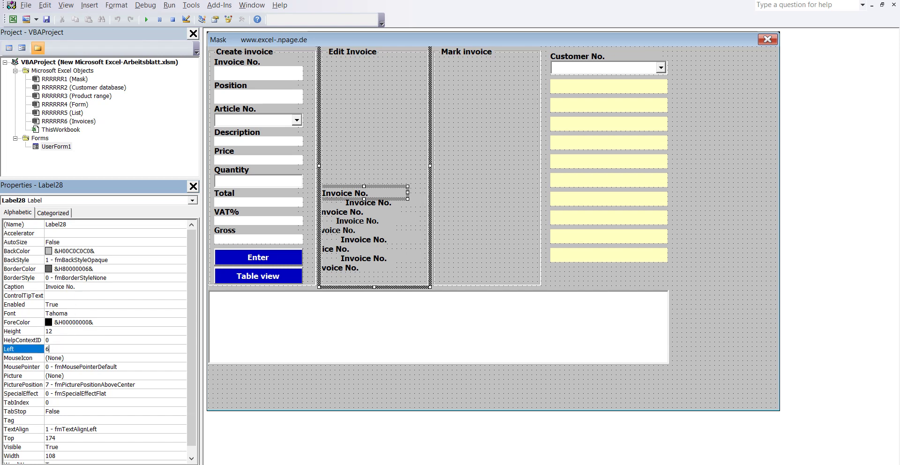
pyautogui.click(18, 438)
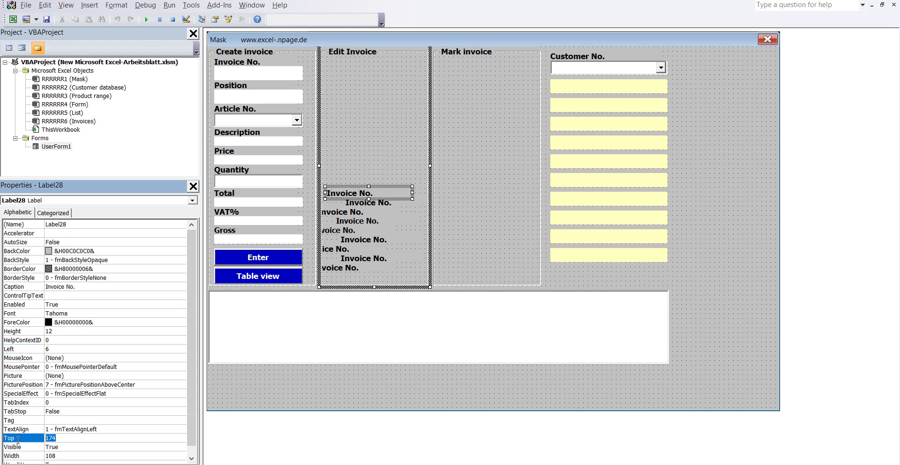
pyautogui.write('6')
pyautogui.press('Return')
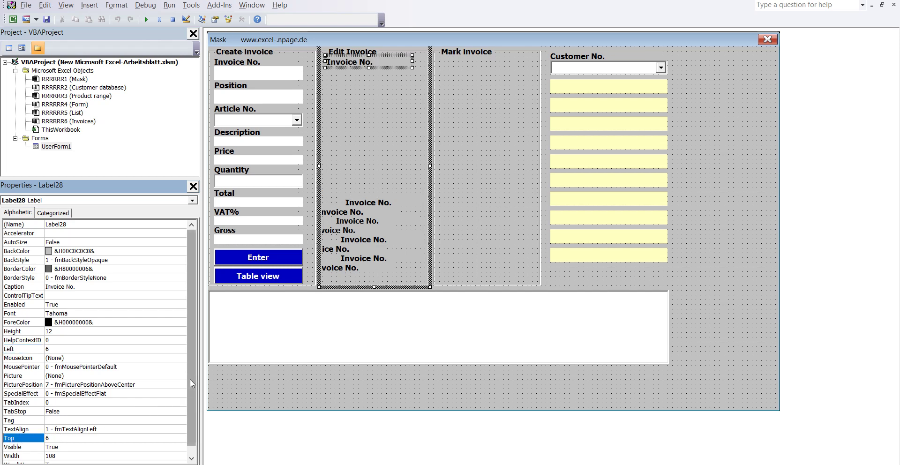
pyautogui.click(389, 201)
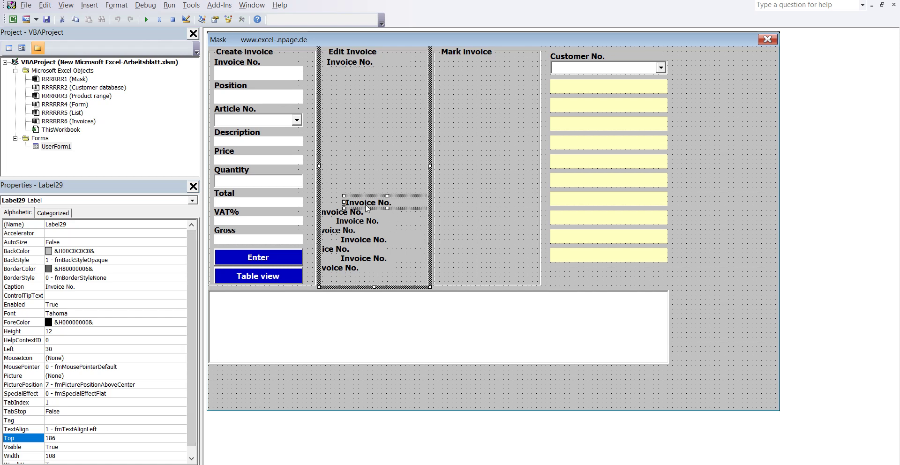
pyautogui.click(89, 225)
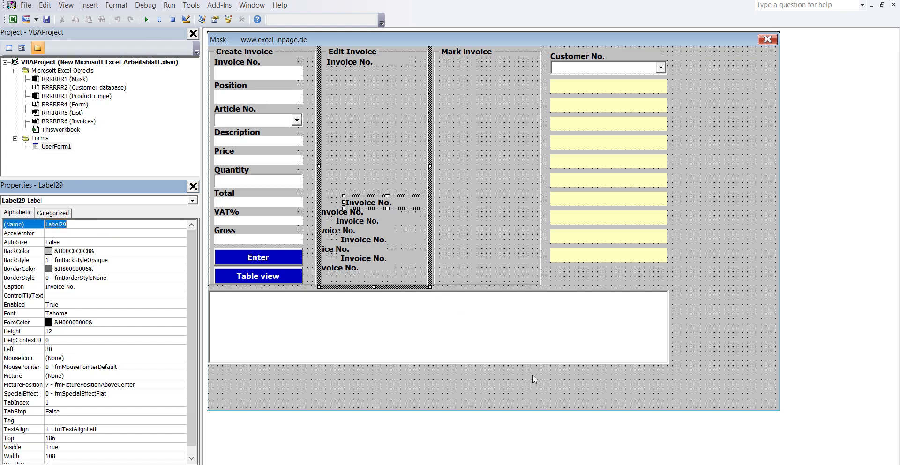
# Copy the word 'Position' from the Label29 instruction line in cell A6
pyautogui.moveTo(574, 461)
pyautogui.click(521, 434)
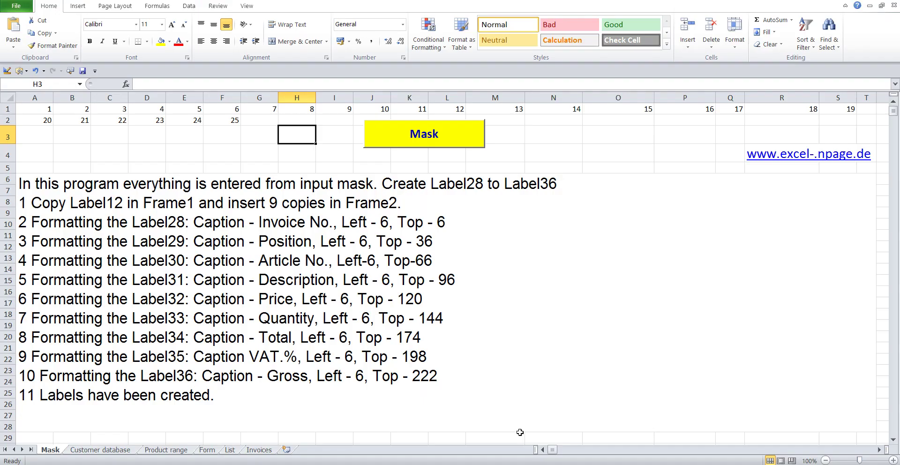
pyautogui.doubleClick(370, 225)
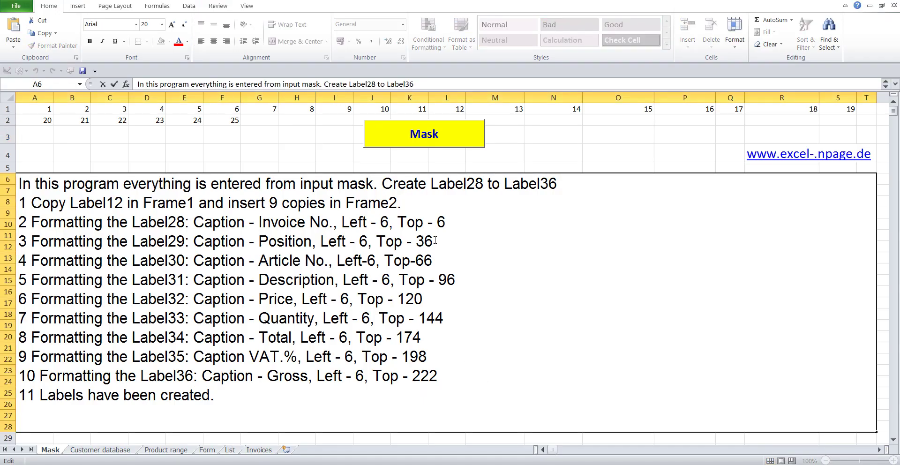
pyautogui.moveTo(434, 240); pyautogui.dragTo(1, 241)
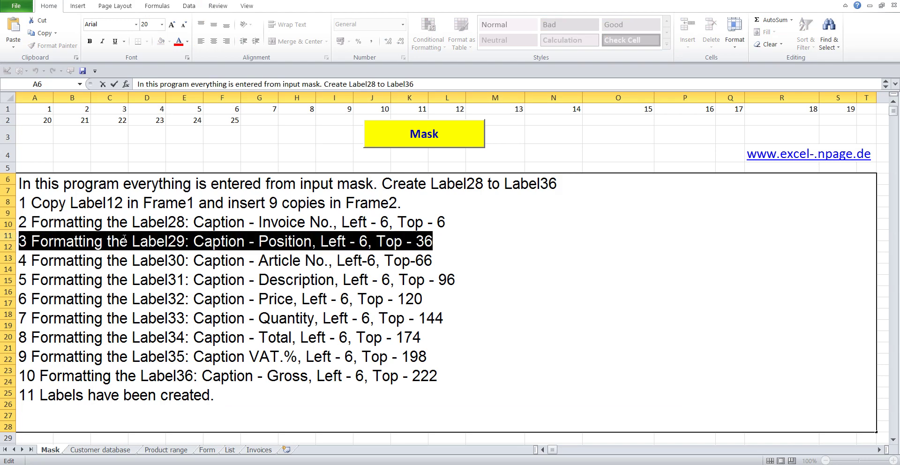
pyautogui.moveTo(259, 241); pyautogui.dragTo(307, 241)
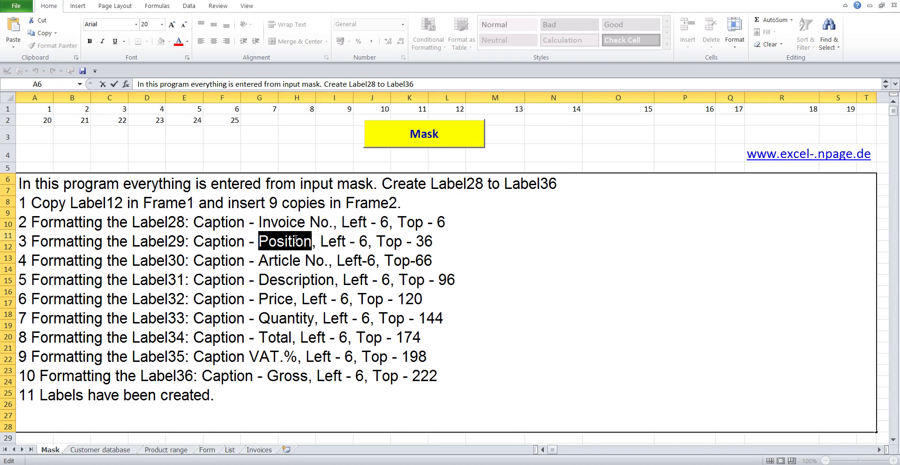
pyautogui.rightClick(296, 239)
pyautogui.click(322, 261)
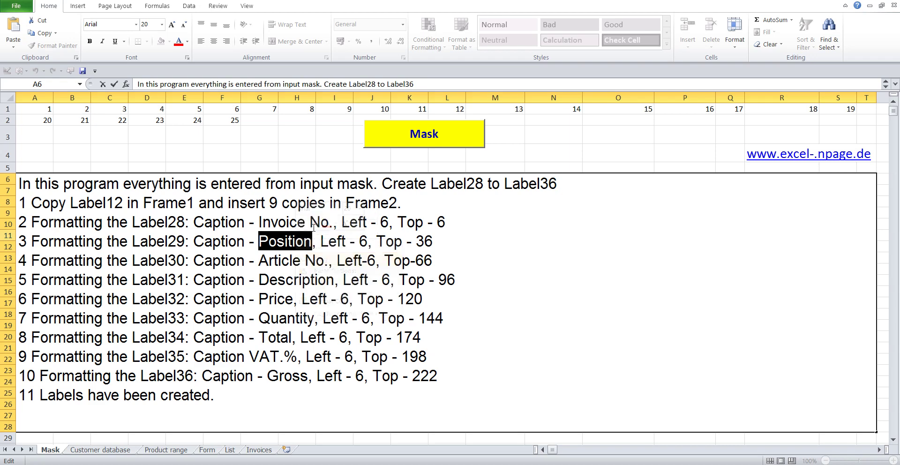
pyautogui.click(269, 154)
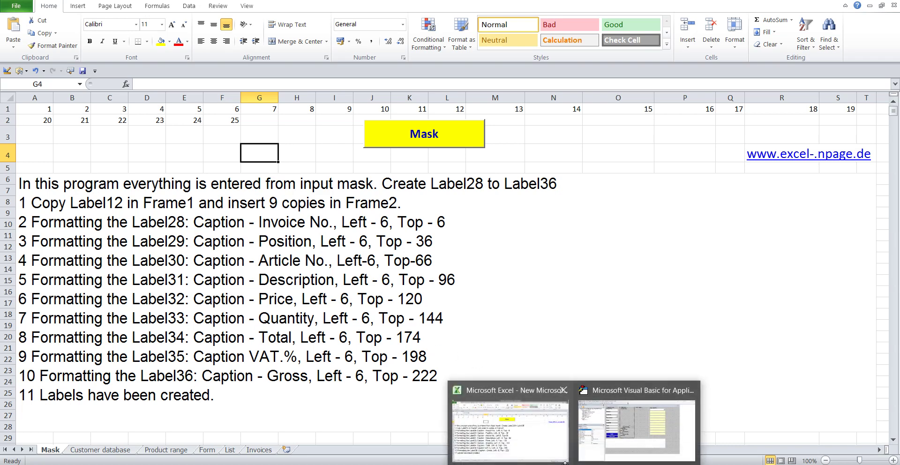
# Paste 'Position' as Label29's caption
pyautogui.click(622, 424)
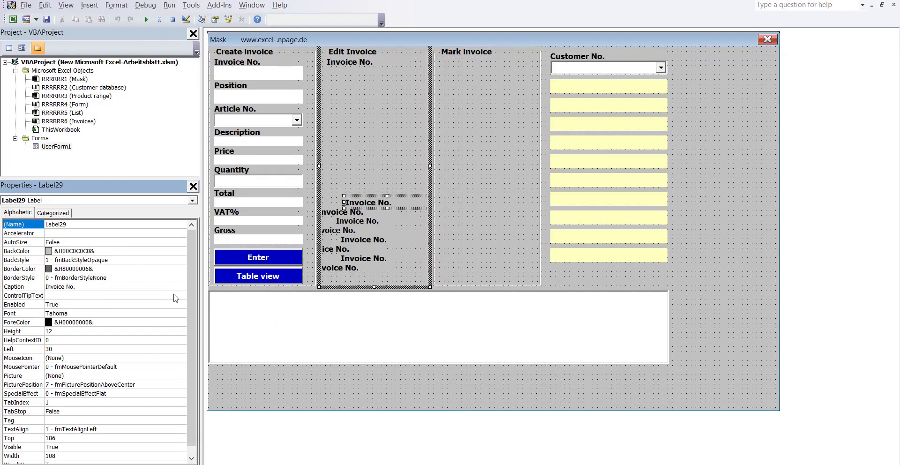
pyautogui.click(81, 224)
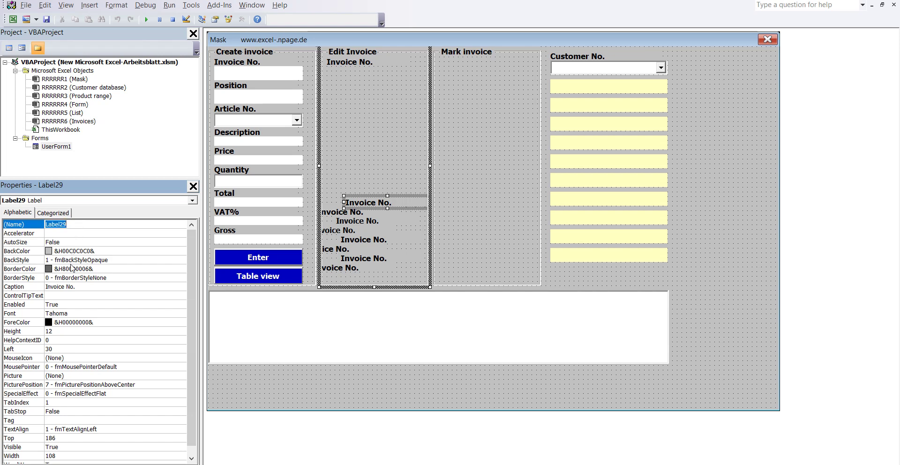
pyautogui.click(77, 287)
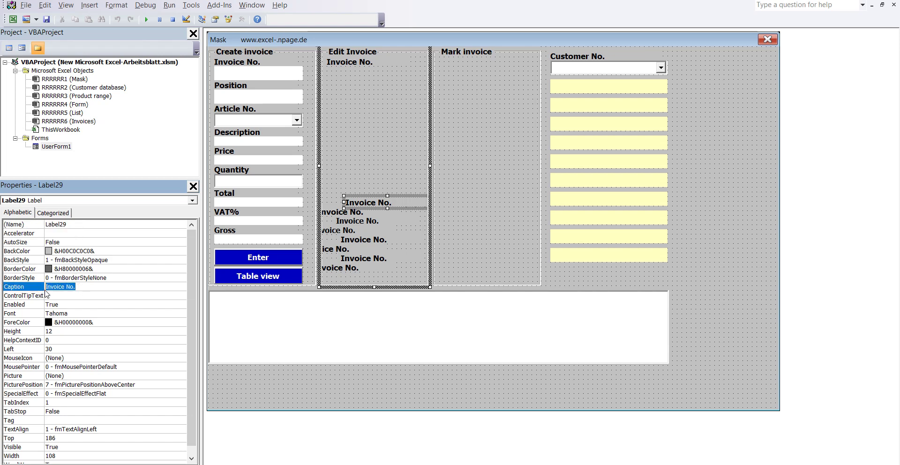
pyautogui.rightClick(50, 287)
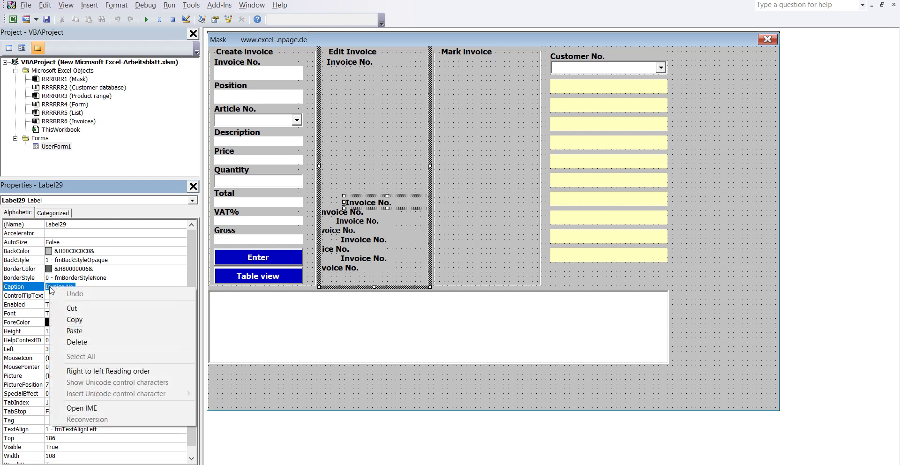
pyautogui.click(75, 331)
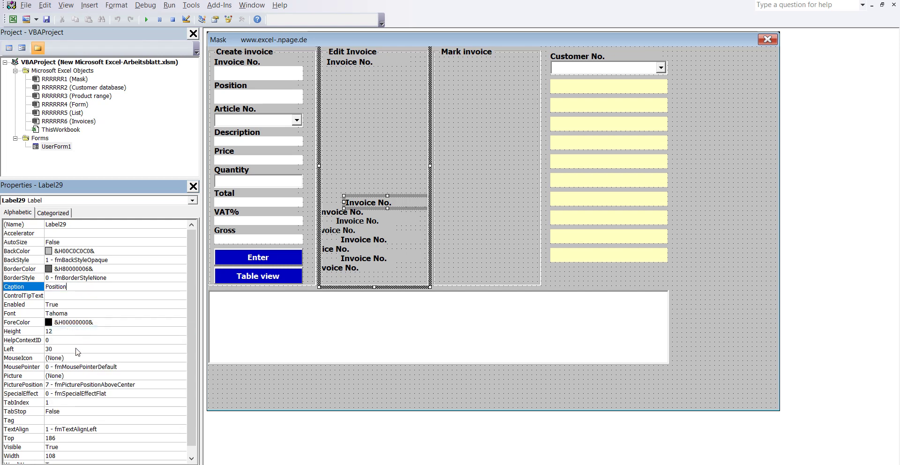
# Place Label29 at Left 6, Top 36 under Invoice No., then select the next label
pyautogui.click(60, 350)
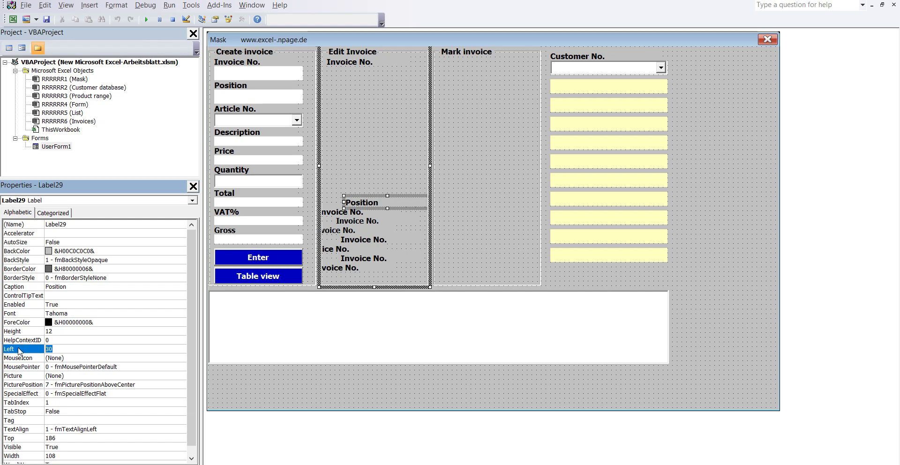
pyautogui.write('6')
pyautogui.click(62, 438)
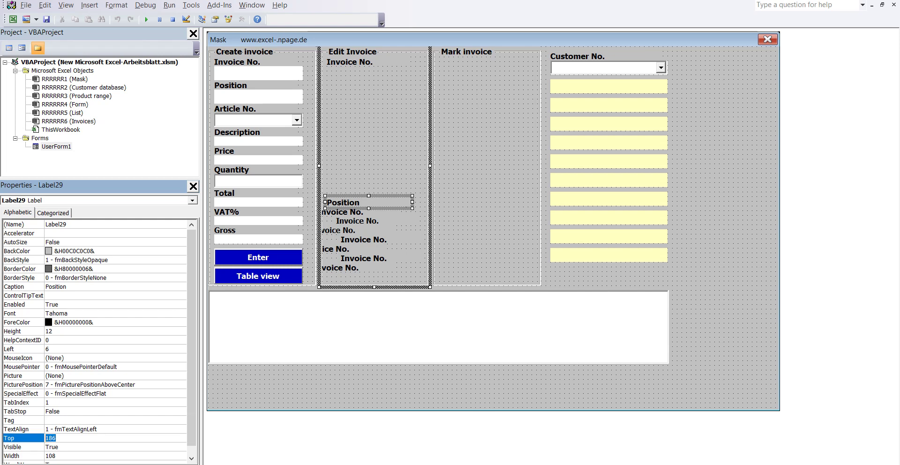
pyautogui.moveTo(523, 443)
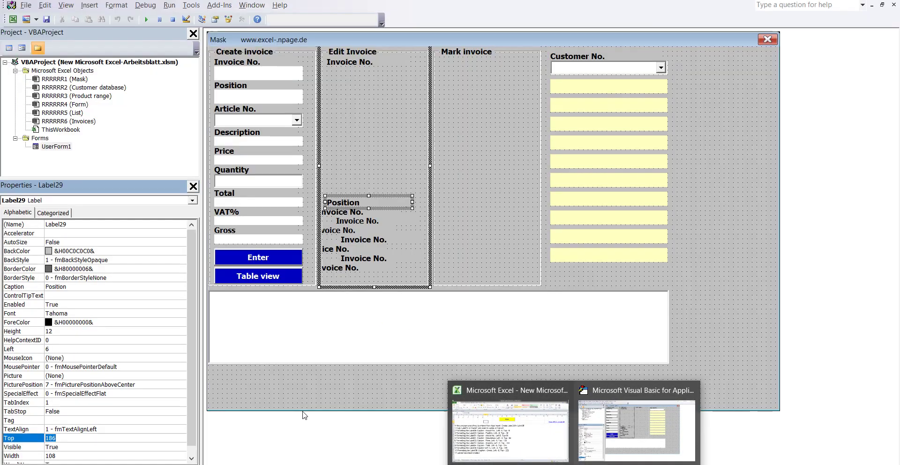
pyautogui.click(636, 426)
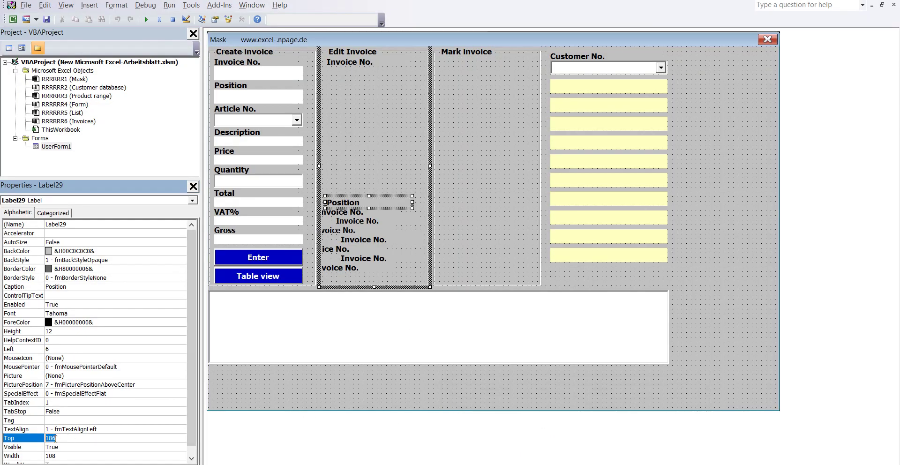
pyautogui.write('36')
pyautogui.click(194, 412)
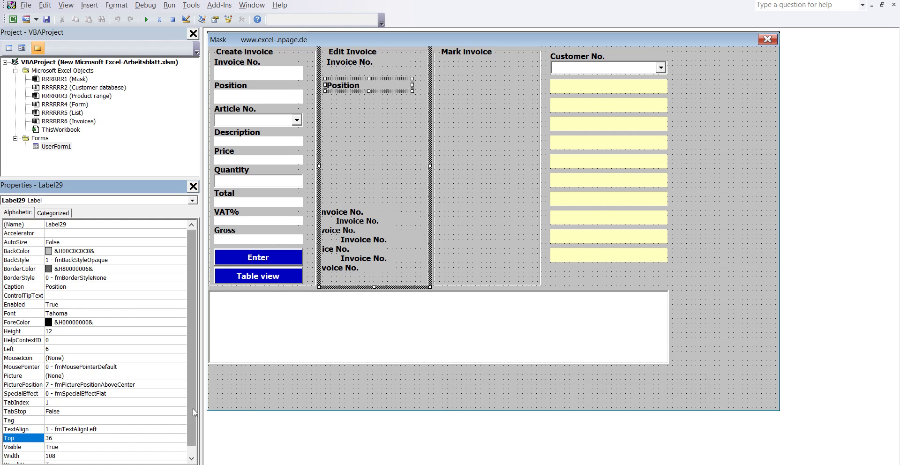
pyautogui.click(364, 212)
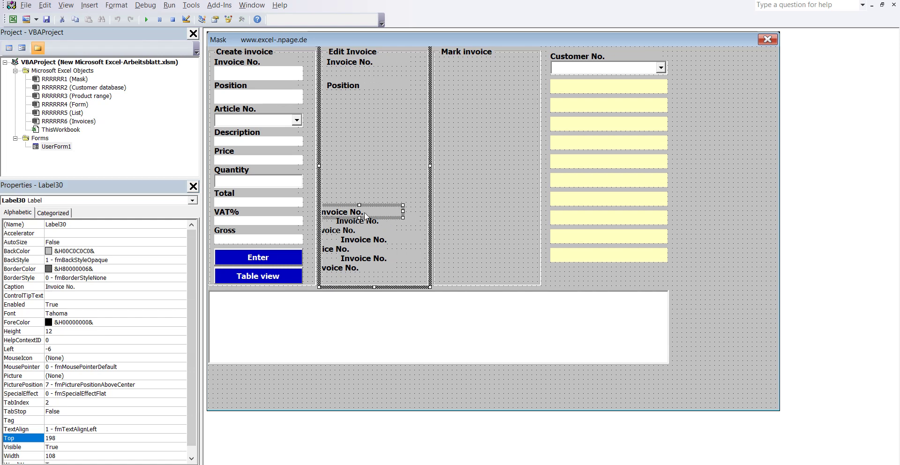
pyautogui.click(75, 224)
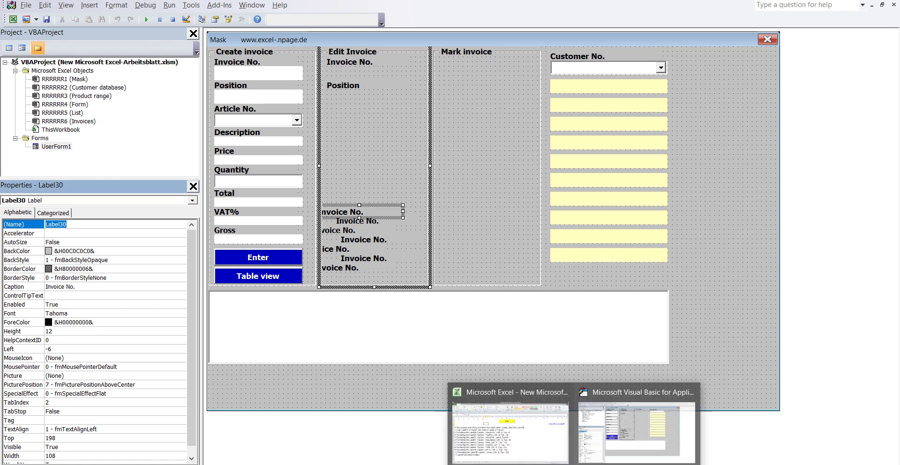
# Copy 'Article No.' from the step-4 Label30 instruction line in cell A6
pyautogui.click(483, 422)
pyautogui.doubleClick(402, 262)
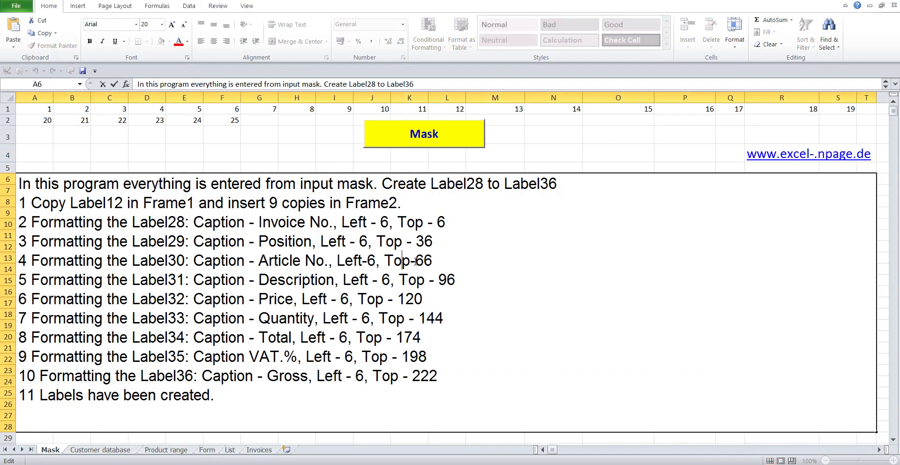
pyautogui.moveTo(452, 262); pyautogui.dragTo(10, 269)
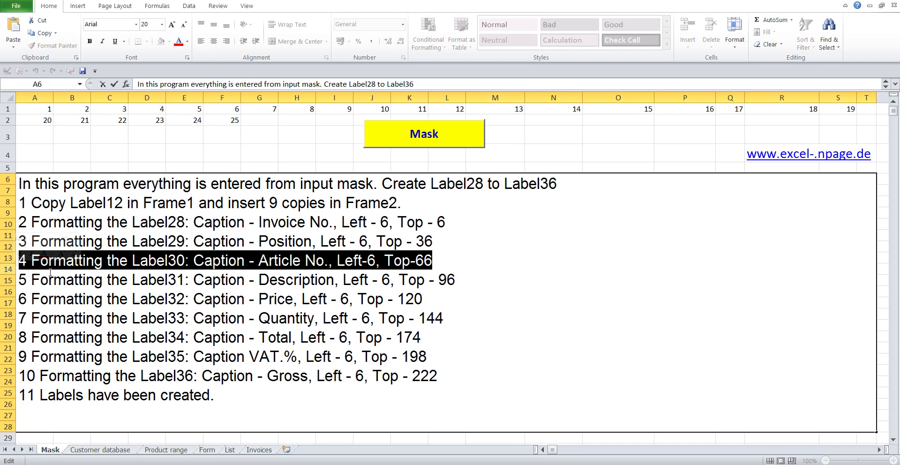
pyautogui.moveTo(258, 261); pyautogui.dragTo(328, 263)
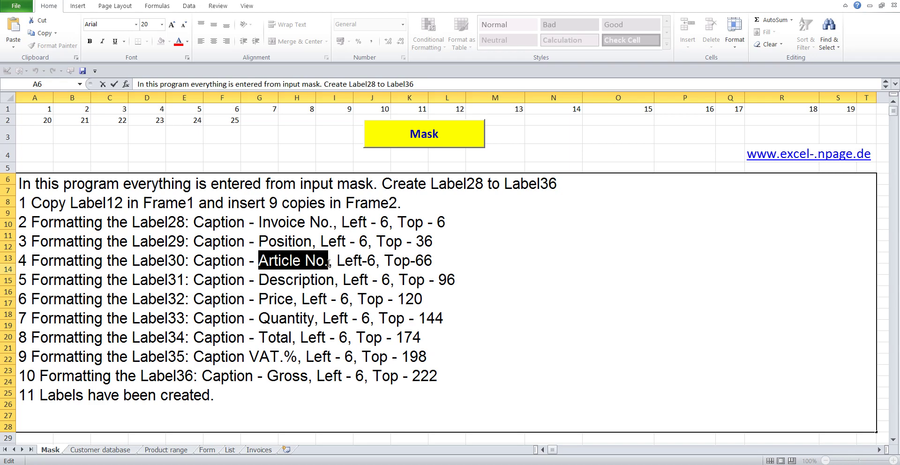
pyautogui.rightClick(315, 265)
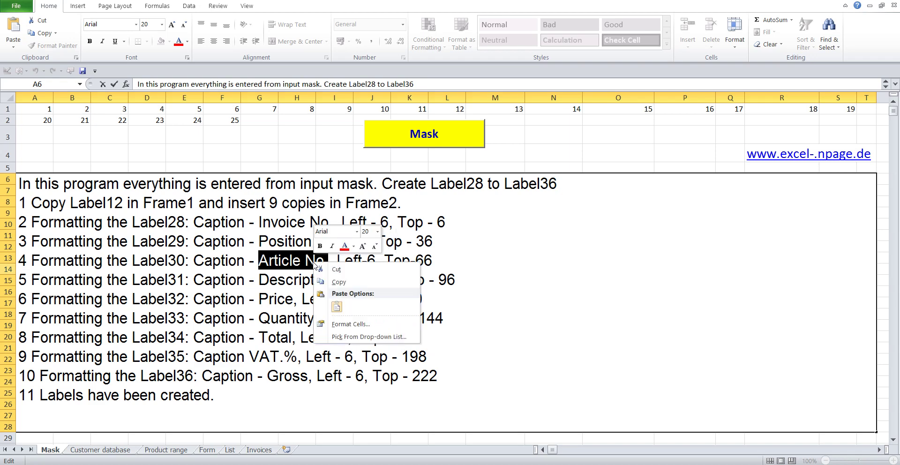
pyautogui.click(347, 281)
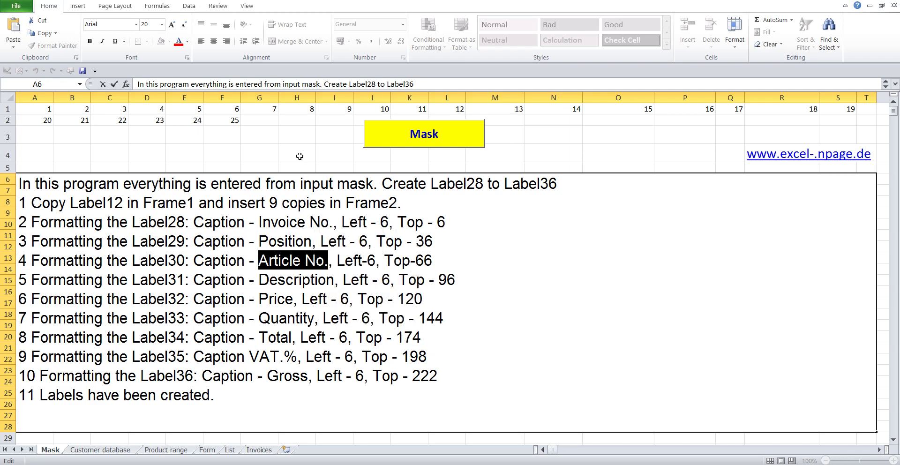
pyautogui.click(299, 156)
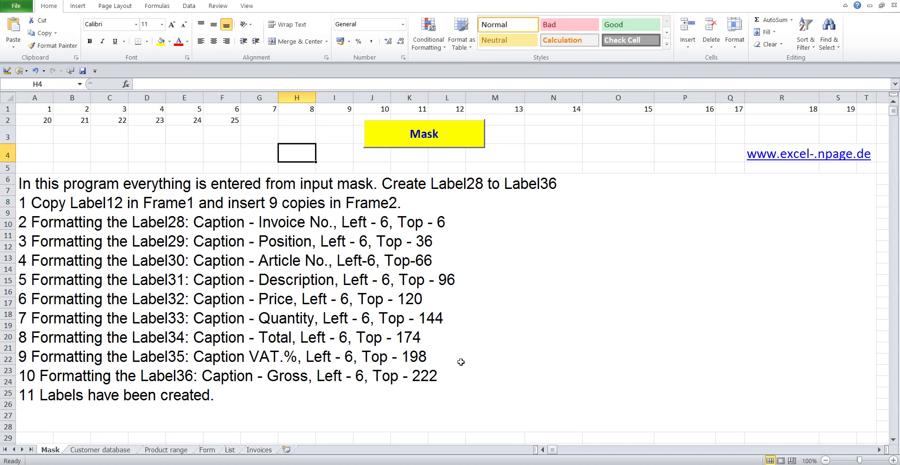
# Paste 'Article No.' as Label30's caption
pyautogui.moveTo(573, 464)
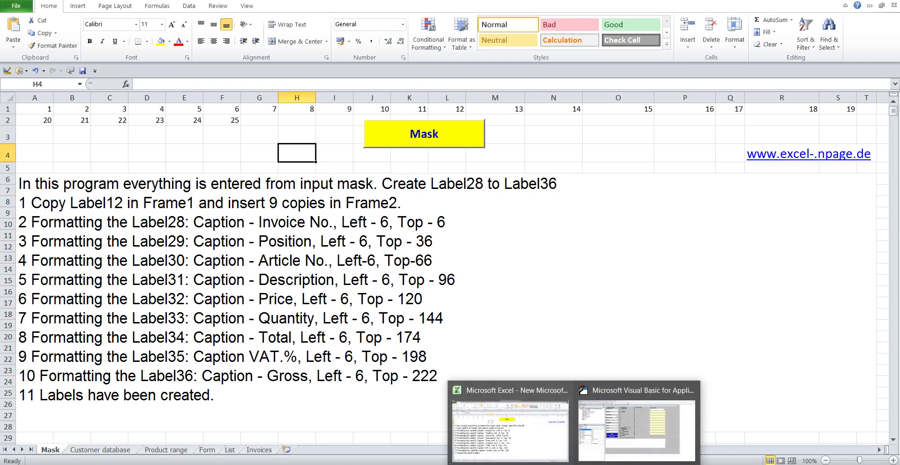
pyautogui.click(621, 431)
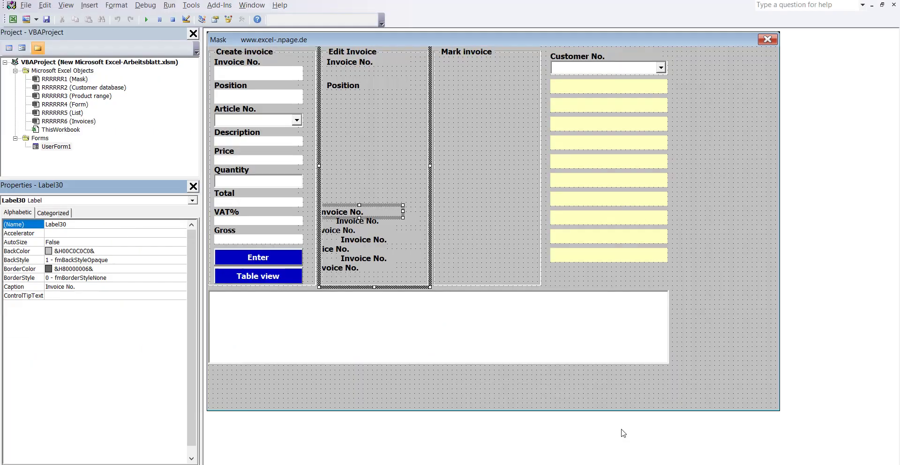
pyautogui.doubleClick(76, 224)
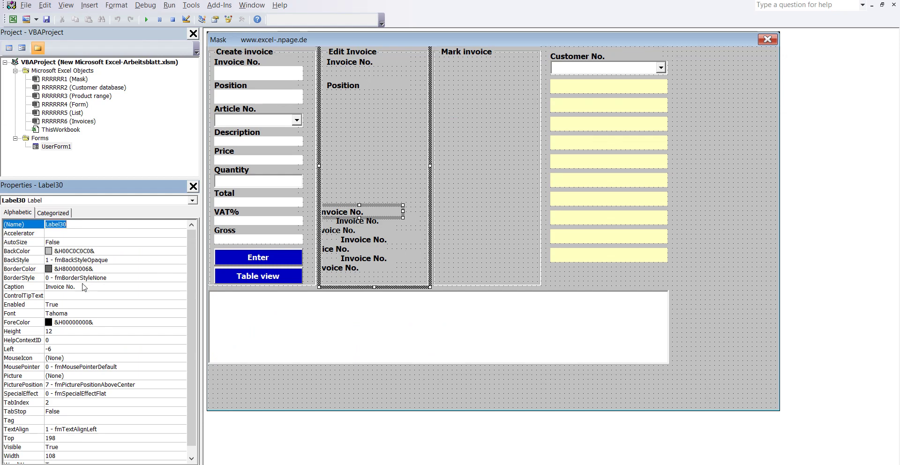
pyautogui.click(29, 287)
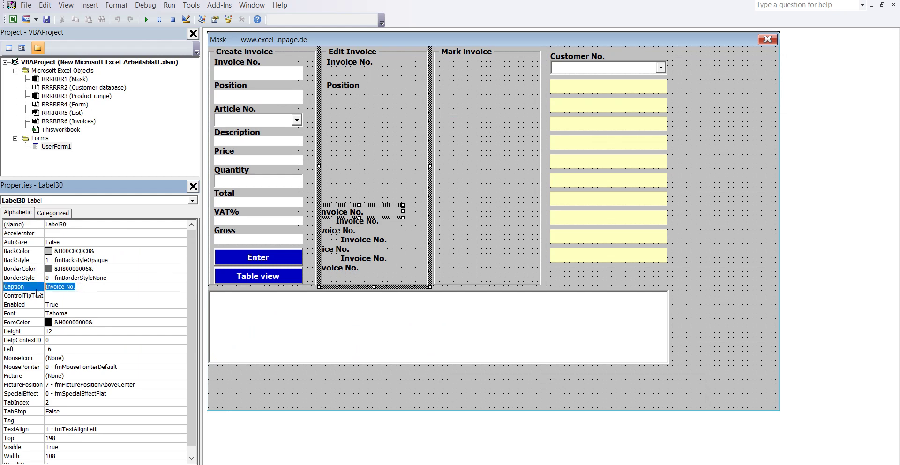
pyautogui.rightClick(49, 286)
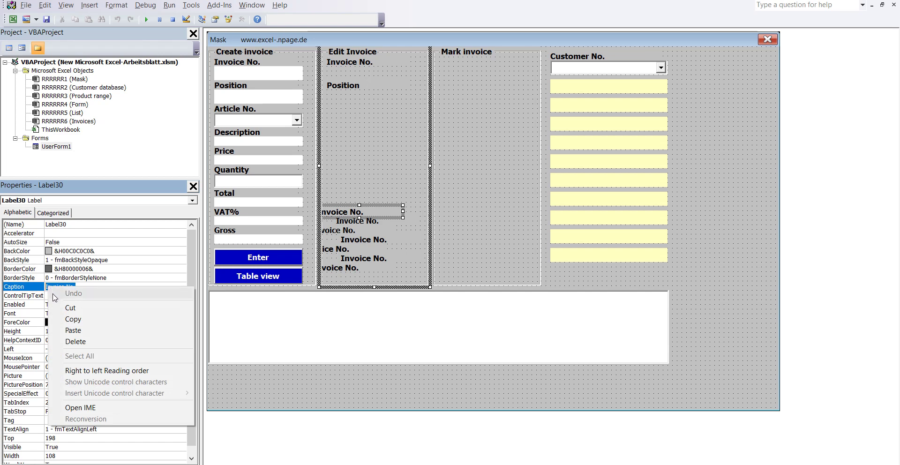
pyautogui.click(73, 330)
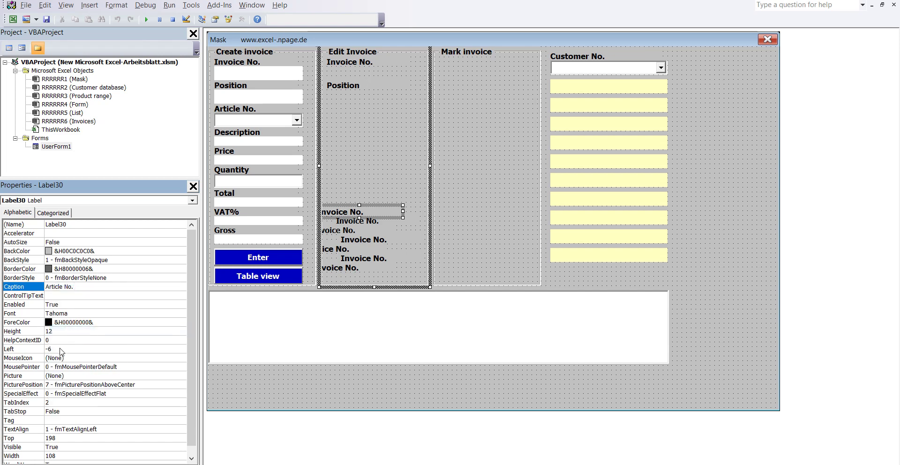
# Place Label30 at Left 6, Top 66 below Position, then select Label31
pyautogui.click(8, 348)
pyautogui.click(66, 351)
pyautogui.write('6')
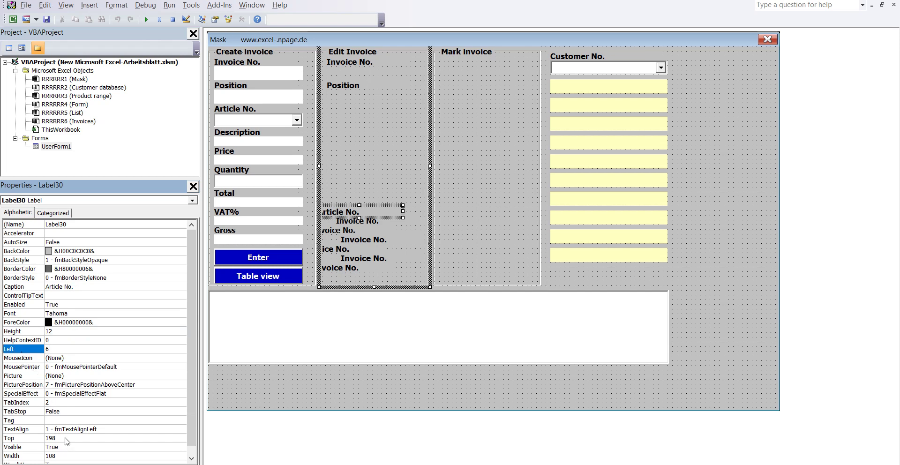
pyautogui.click(40, 437)
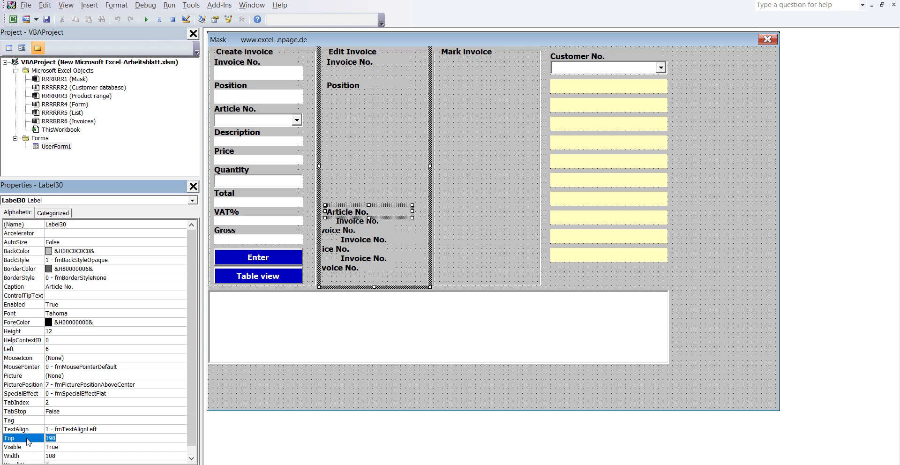
pyautogui.write('66')
pyautogui.press('Return')
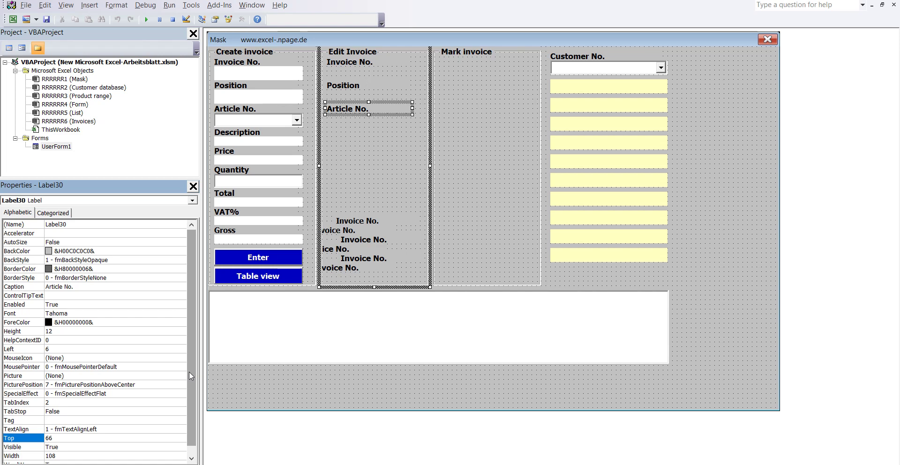
pyautogui.click(370, 224)
pyautogui.click(79, 225)
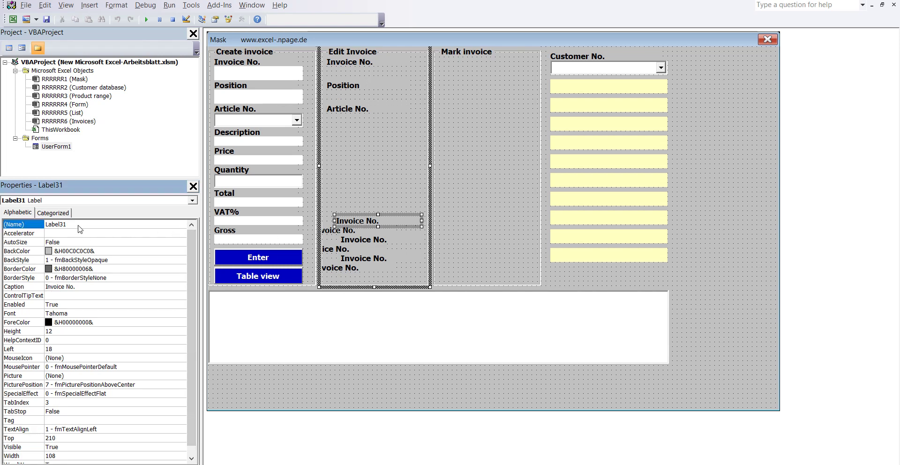
pyautogui.doubleClick(79, 227)
# Copy 'Description' from the step-5 Label31 instruction line in cell A6
pyautogui.moveTo(543, 461)
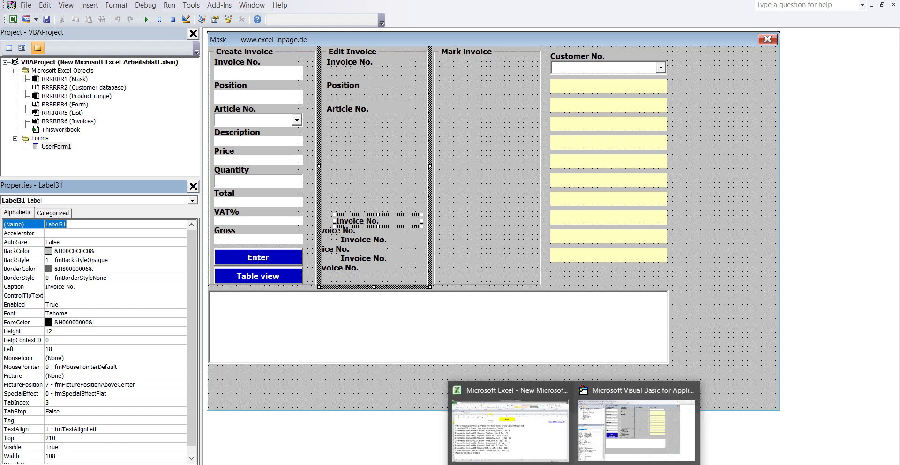
pyautogui.click(517, 451)
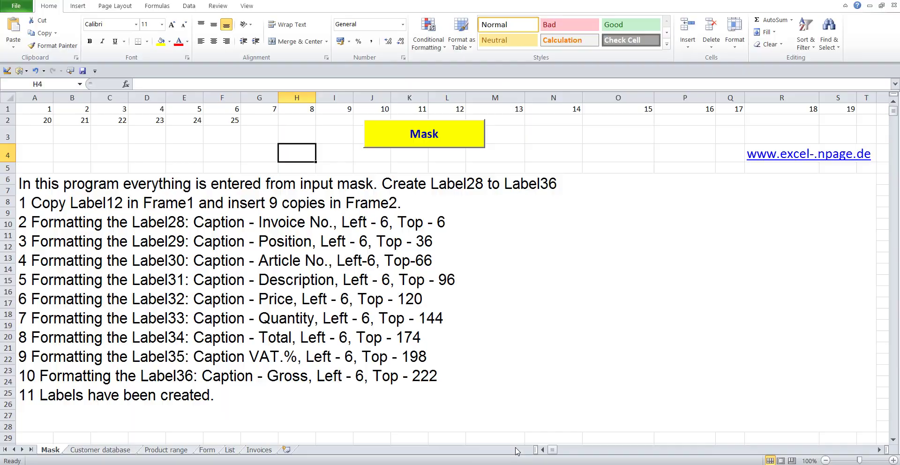
pyautogui.doubleClick(393, 272)
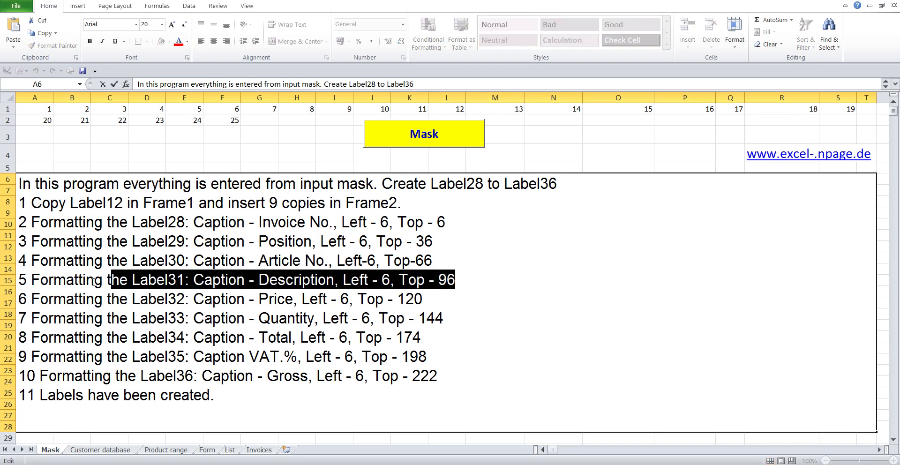
pyautogui.moveTo(463, 281); pyautogui.dragTo(18, 280)
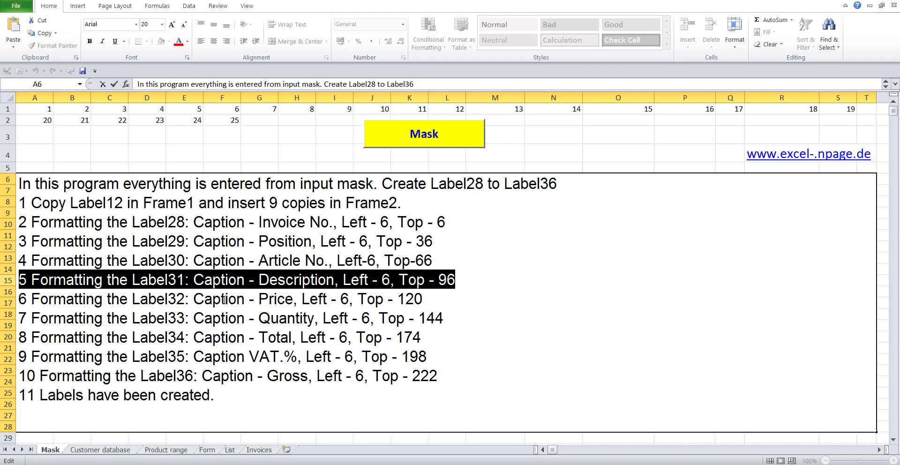
pyautogui.moveTo(259, 280); pyautogui.dragTo(334, 281)
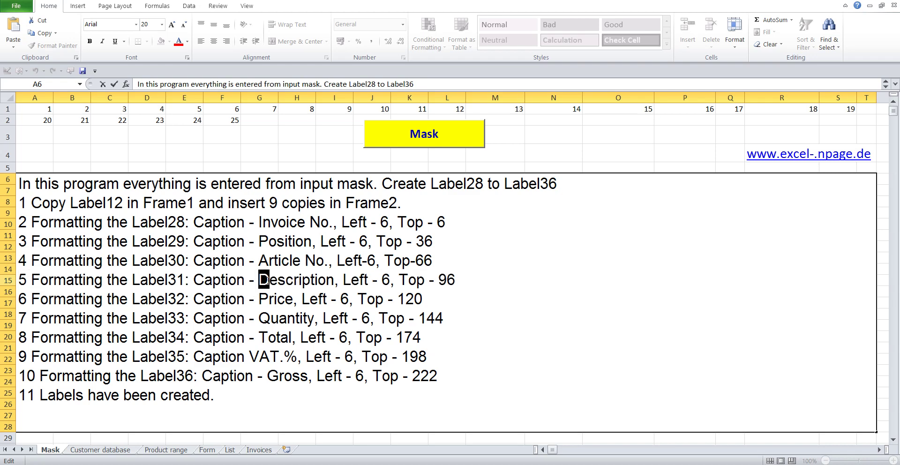
pyautogui.rightClick(320, 283)
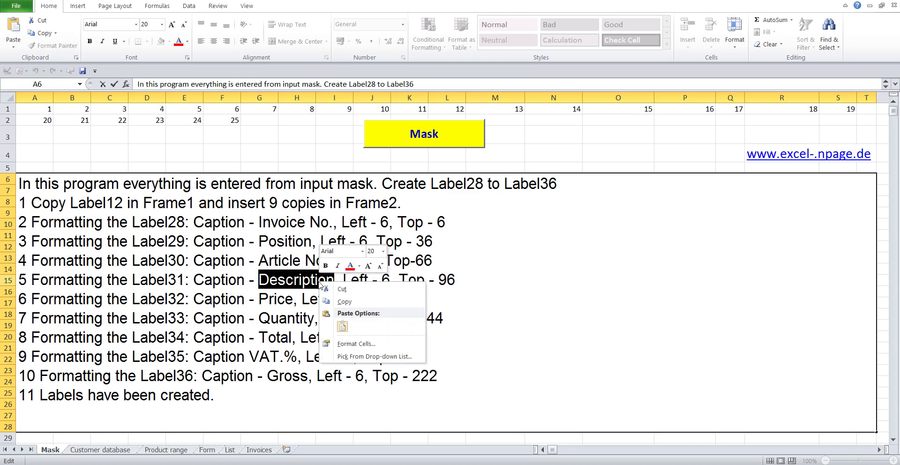
pyautogui.click(345, 302)
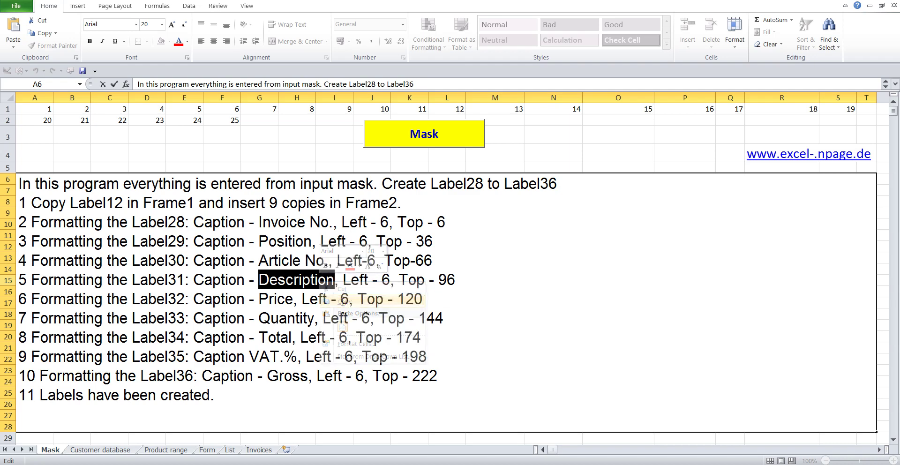
pyautogui.click(266, 147)
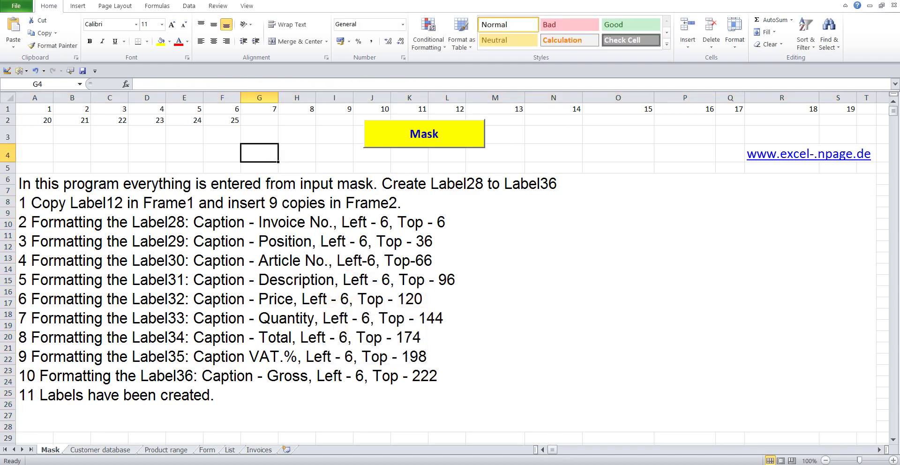
# Paste Description into Label31's Caption and set its Left to 6 and Top to 96
pyautogui.click(618, 431)
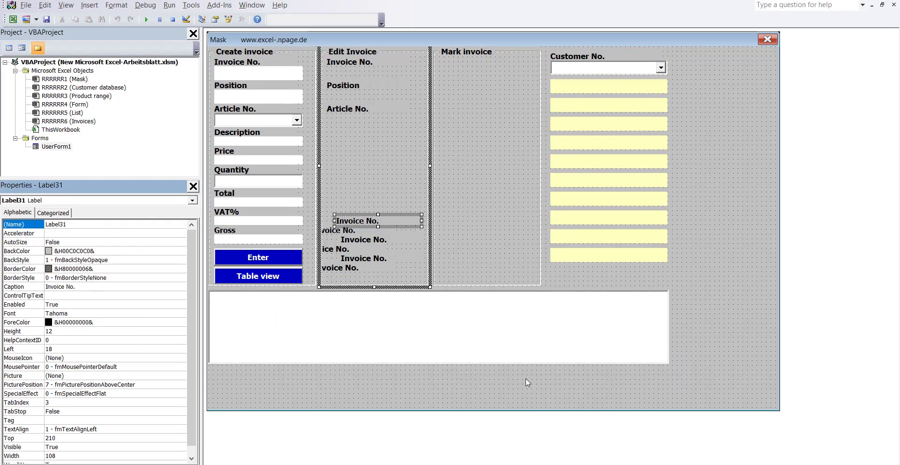
pyautogui.doubleClick(72, 225)
pyautogui.click(37, 286)
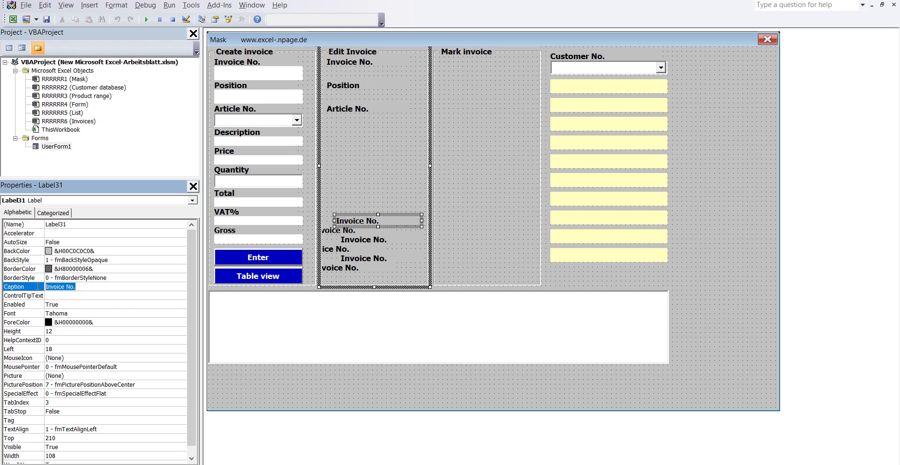
pyautogui.rightClick(52, 287)
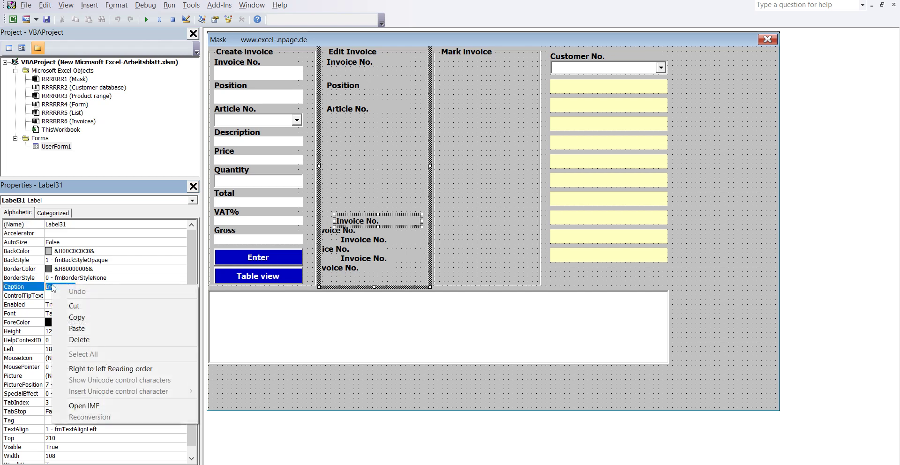
pyautogui.click(77, 328)
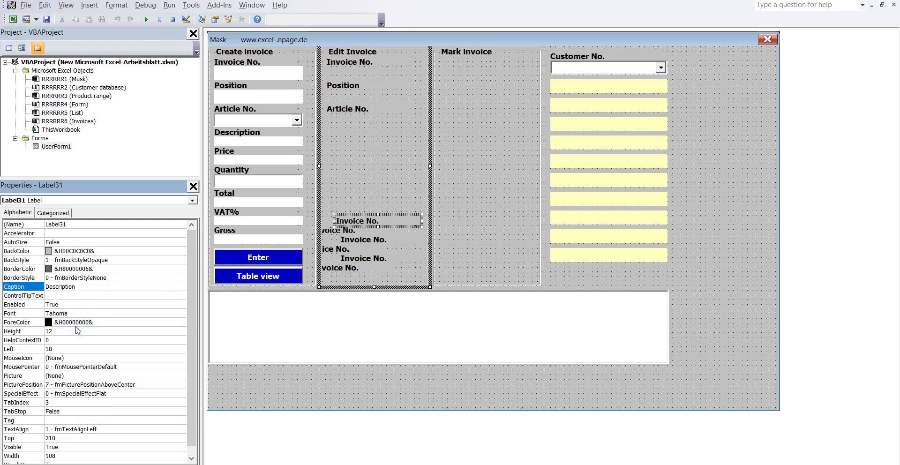
pyautogui.click(24, 348)
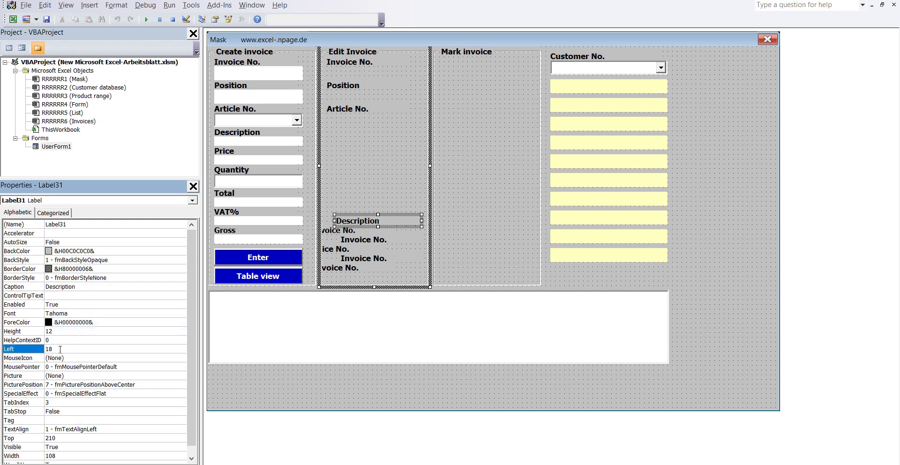
pyautogui.write('6')
pyautogui.click(60, 437)
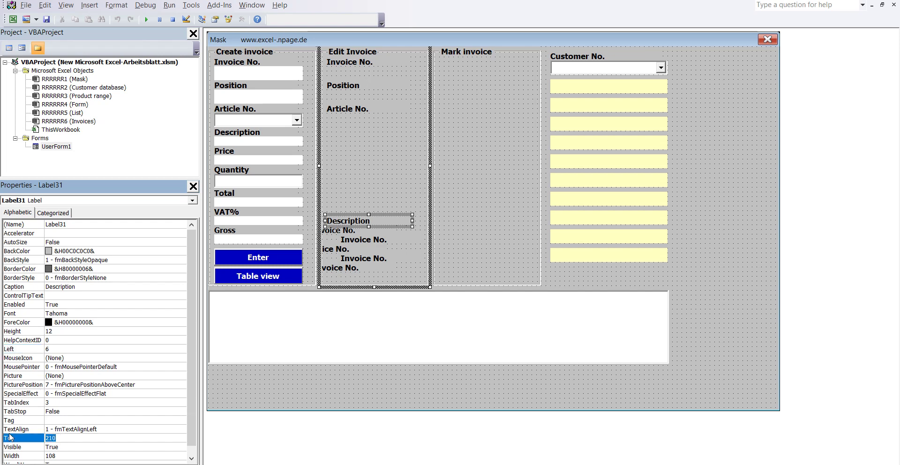
pyautogui.write('96')
pyautogui.press('Return')
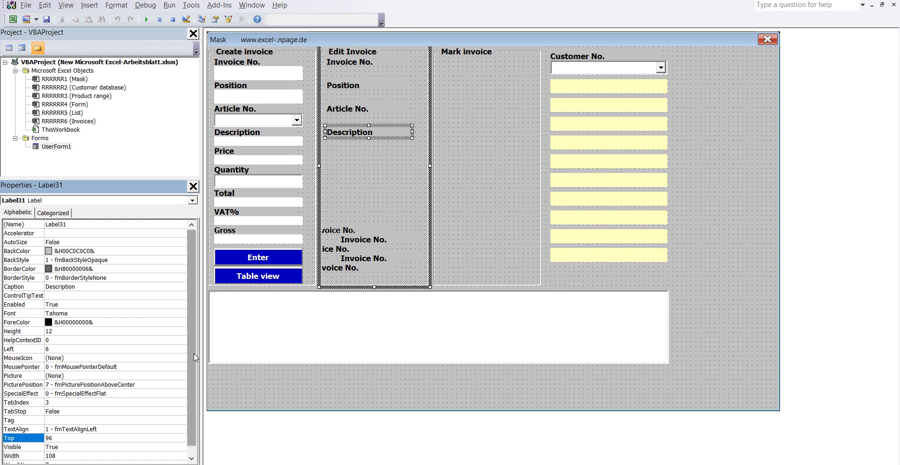
# Select Label32, the next misplaced Invoice No. label, in the Properties window
pyautogui.click(349, 231)
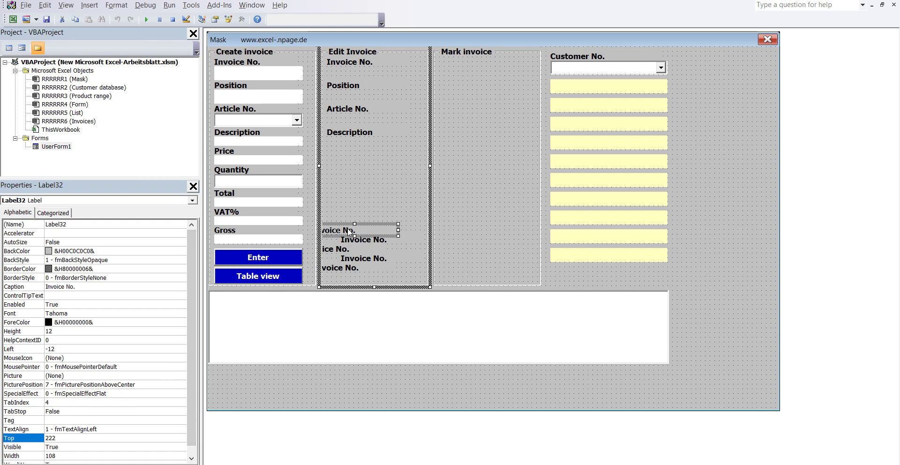
pyautogui.click(84, 227)
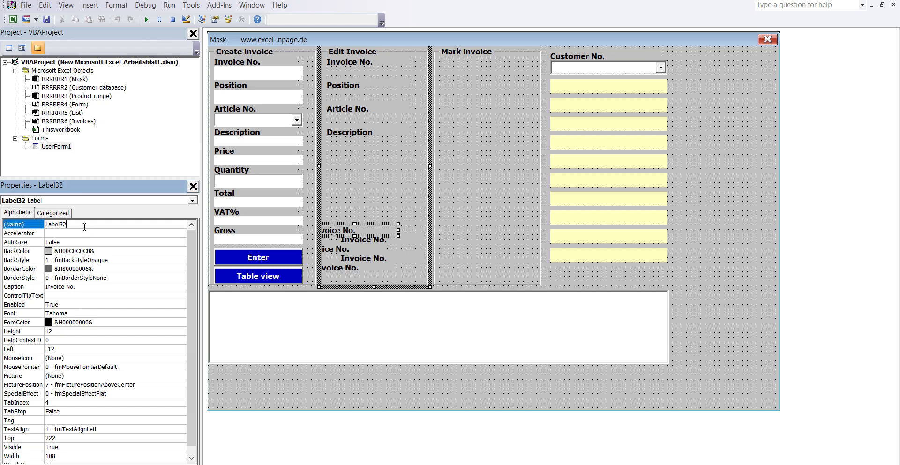
pyautogui.hotkey('shift', 'Left')
pyautogui.hotkey('shift', 'Left')
pyautogui.hotkey('shift', 'Left')
# Copy the word Price from the Label32 line of the instructions cell in Excel
pyautogui.moveTo(573, 452)
pyautogui.click(487, 419)
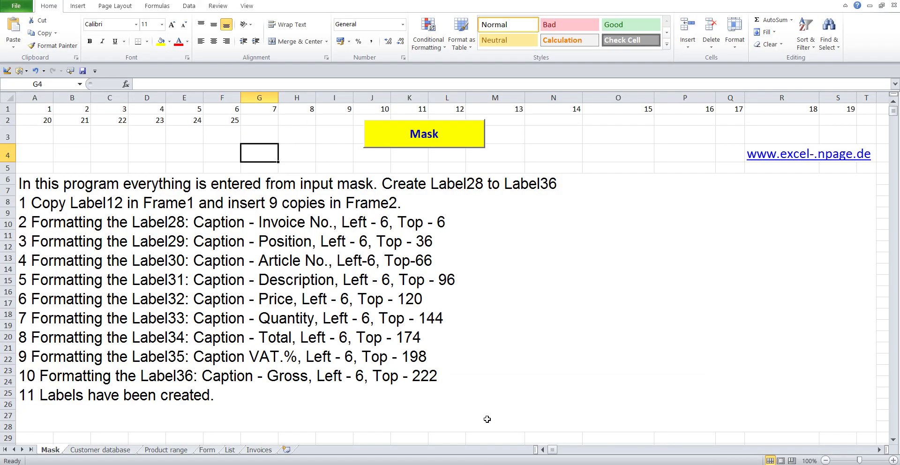
pyautogui.doubleClick(383, 304)
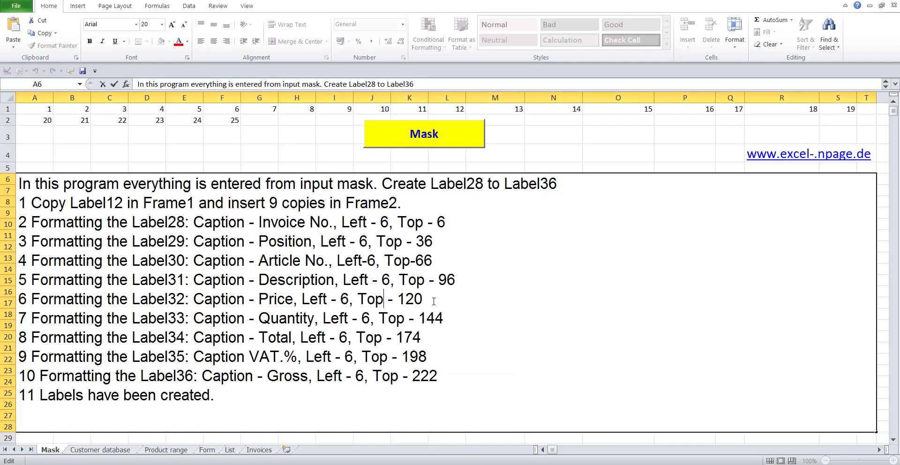
pyautogui.moveTo(433, 300); pyautogui.dragTo(4, 293)
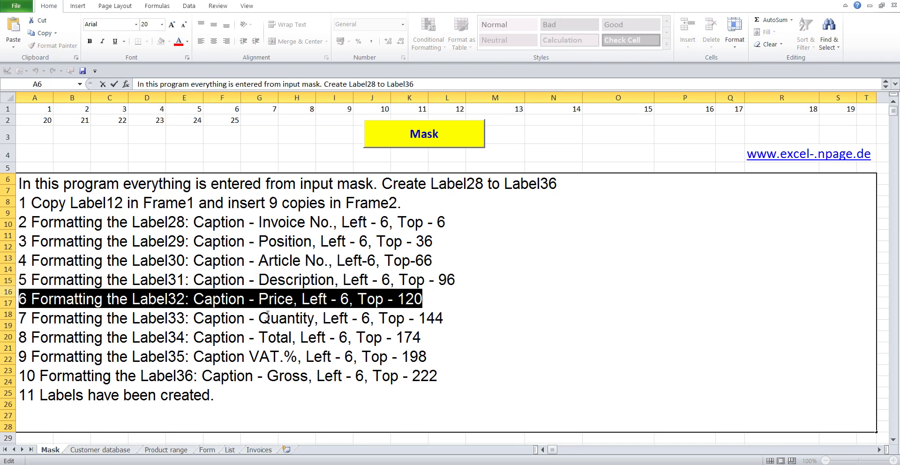
pyautogui.moveTo(259, 299); pyautogui.dragTo(291, 298)
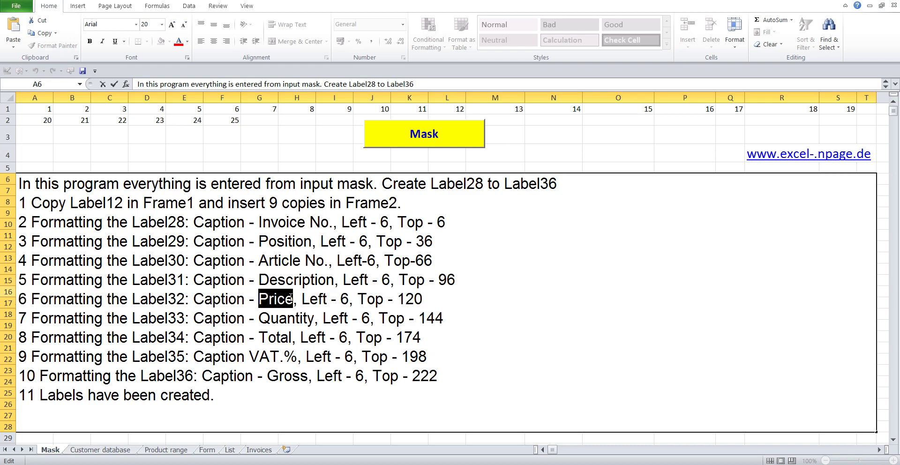
pyautogui.rightClick(288, 299)
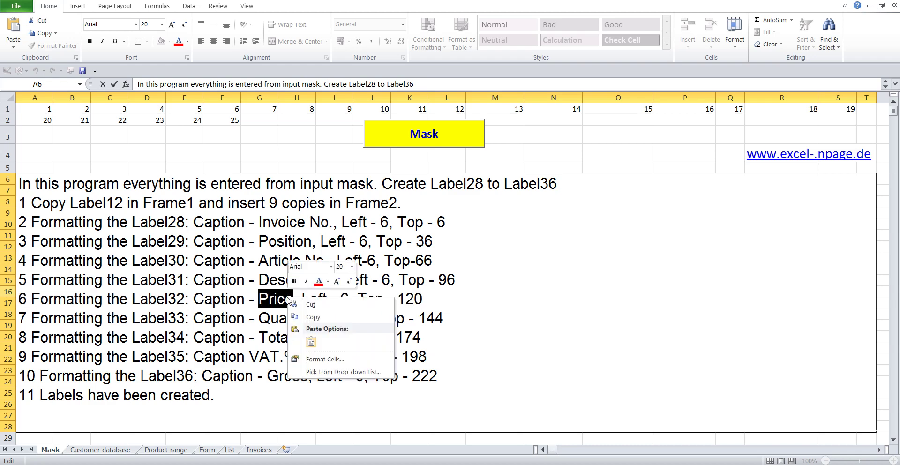
pyautogui.click(312, 318)
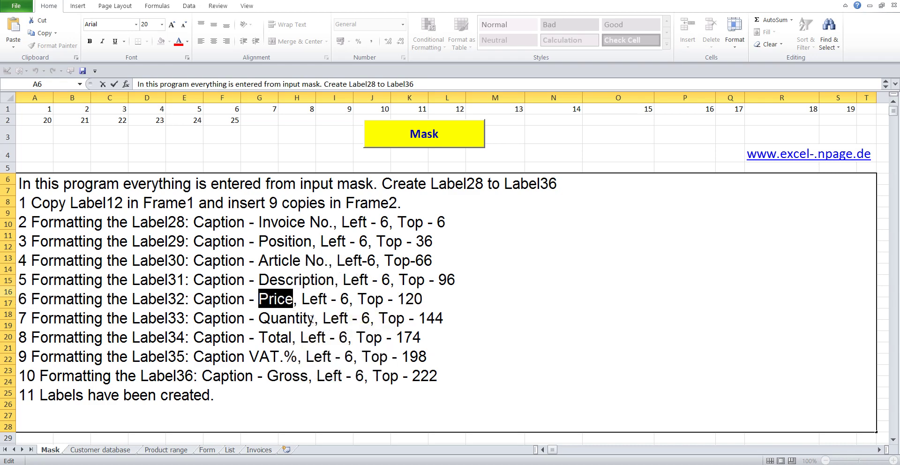
pyautogui.click(260, 154)
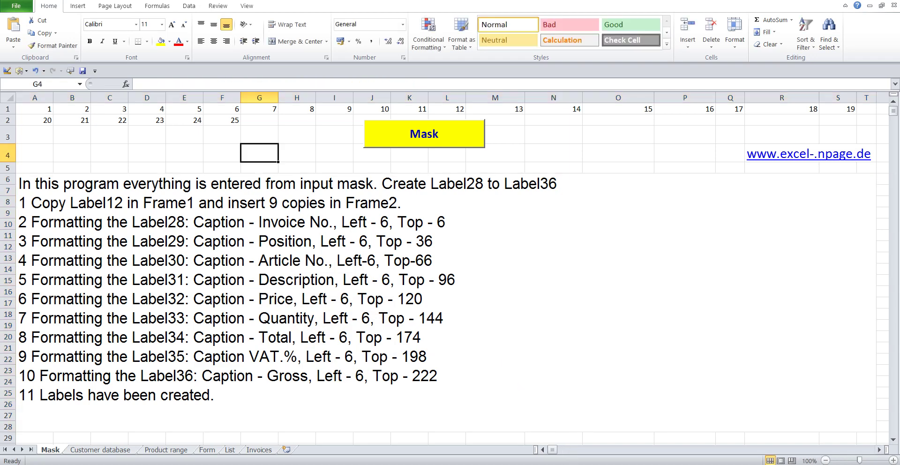
# Replace Label32's Invoice No. caption with the pasted word Price
pyautogui.moveTo(575, 463)
pyautogui.click(597, 441)
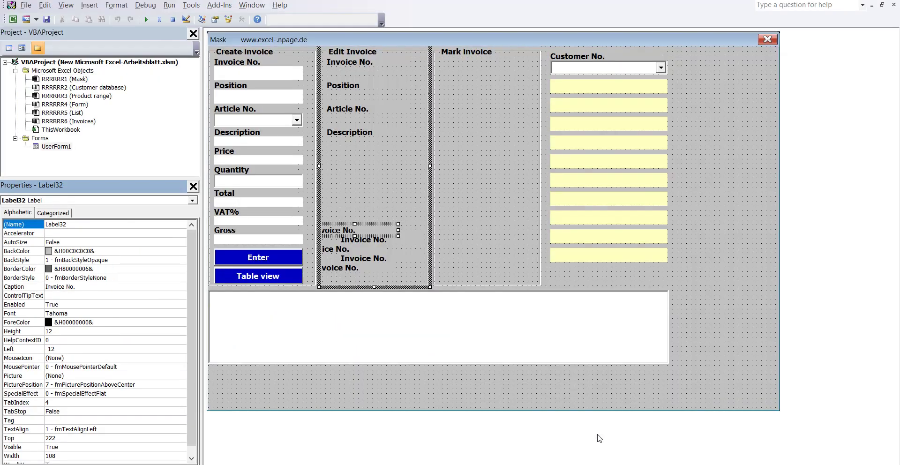
pyautogui.click(106, 224)
pyautogui.click(69, 287)
pyautogui.doubleClick(69, 286)
pyautogui.click(28, 288)
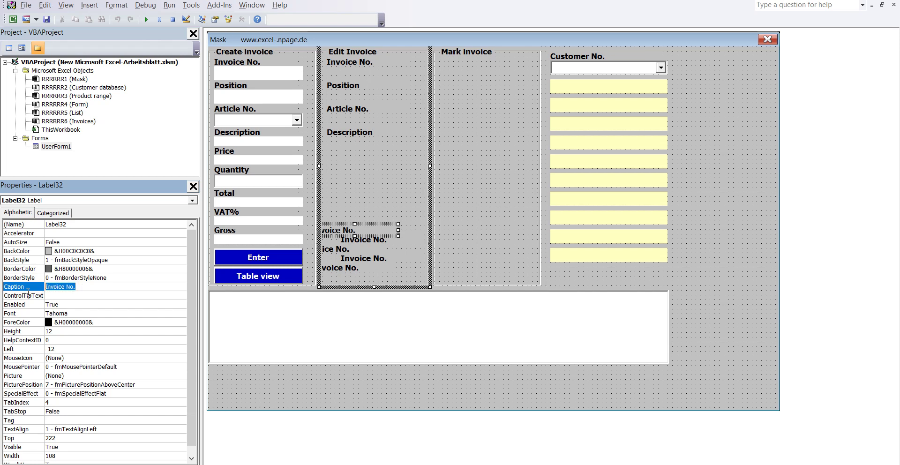
pyautogui.rightClick(51, 288)
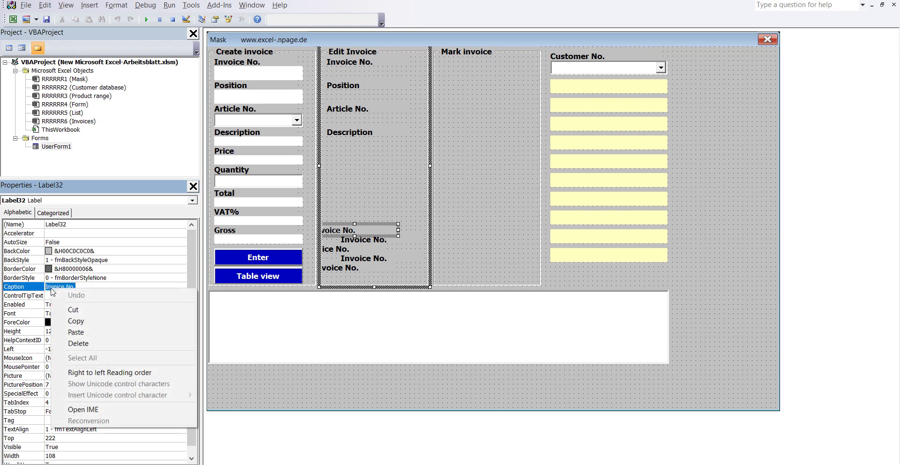
pyautogui.click(81, 332)
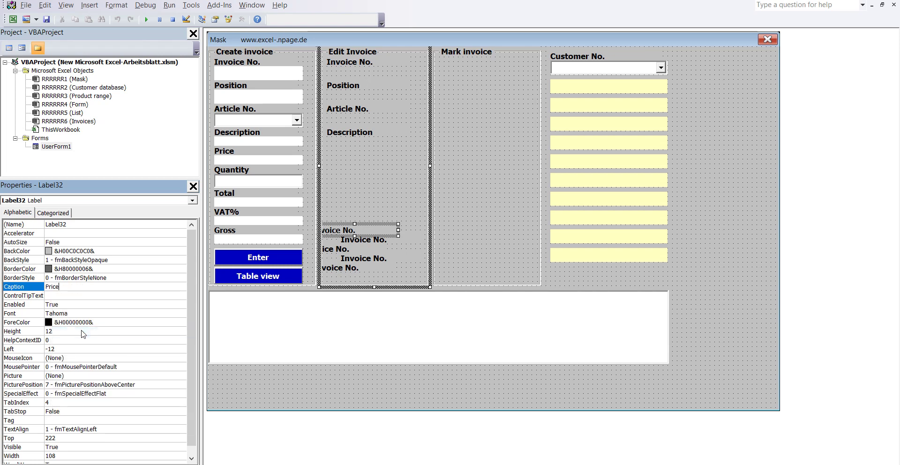
# Move Label32 to Left 6, Top 120 under Description, then select Label33
pyautogui.click(64, 350)
pyautogui.click(34, 348)
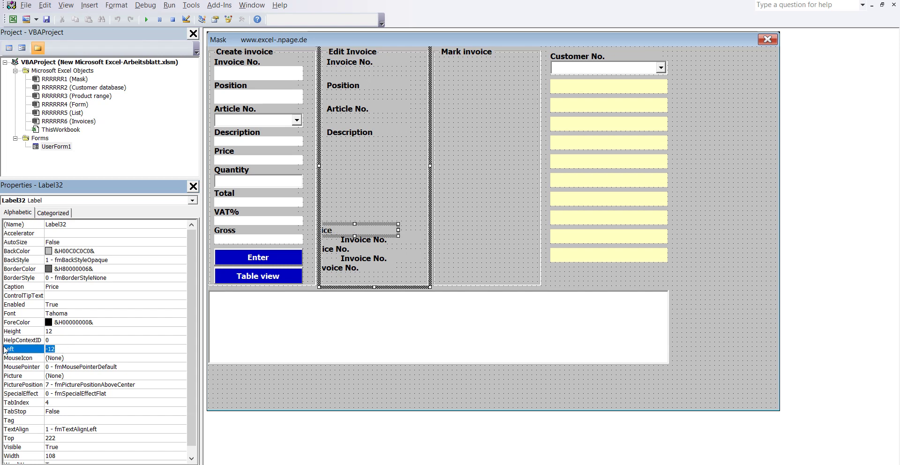
pyautogui.write('6')
pyautogui.click(57, 438)
pyautogui.doubleClick(57, 438)
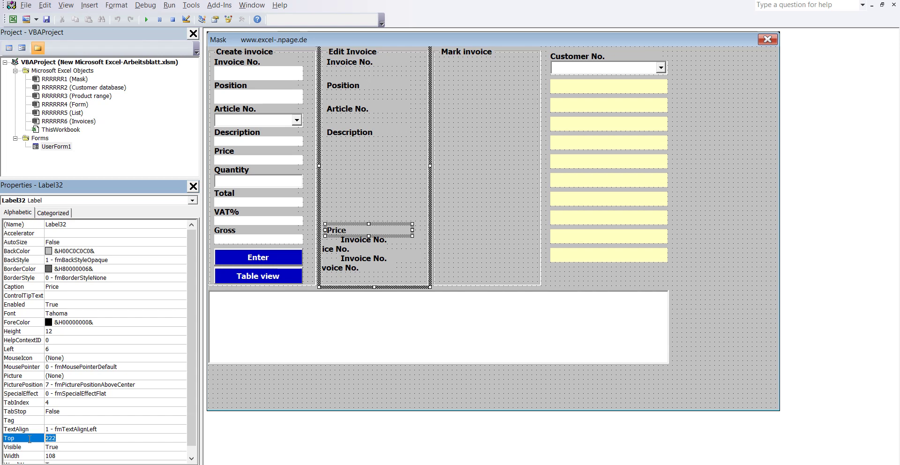
pyautogui.write('120')
pyautogui.click(189, 398)
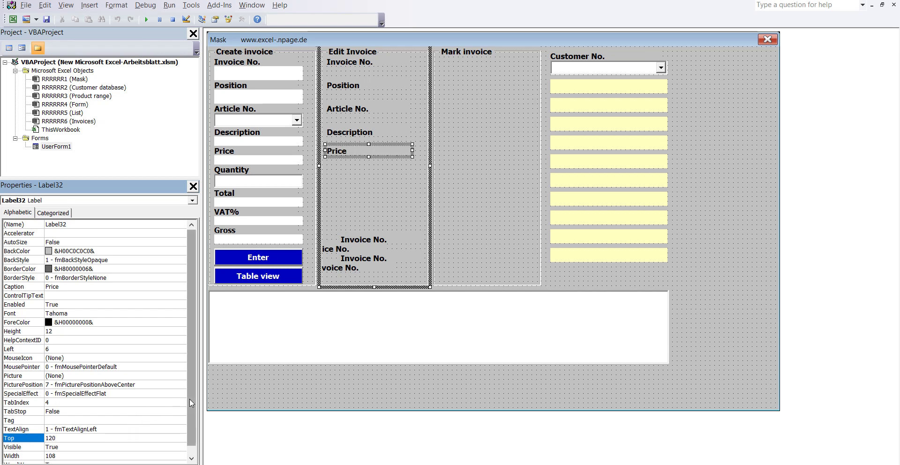
pyautogui.click(358, 242)
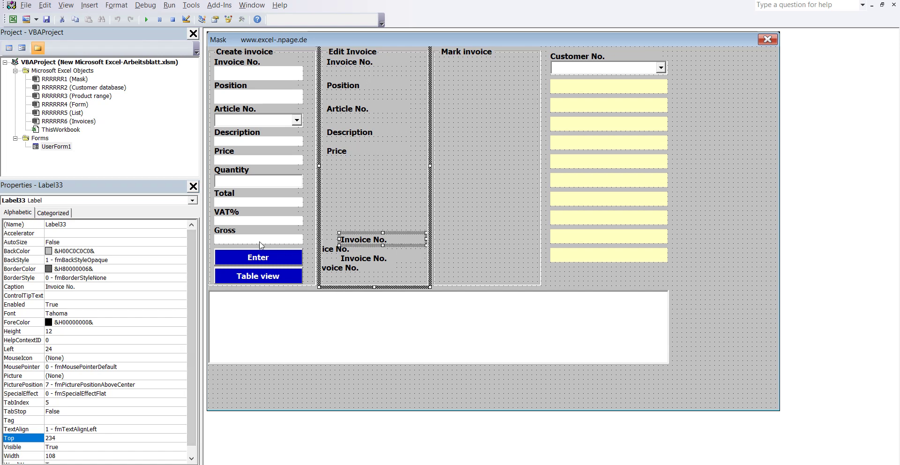
pyautogui.click(79, 224)
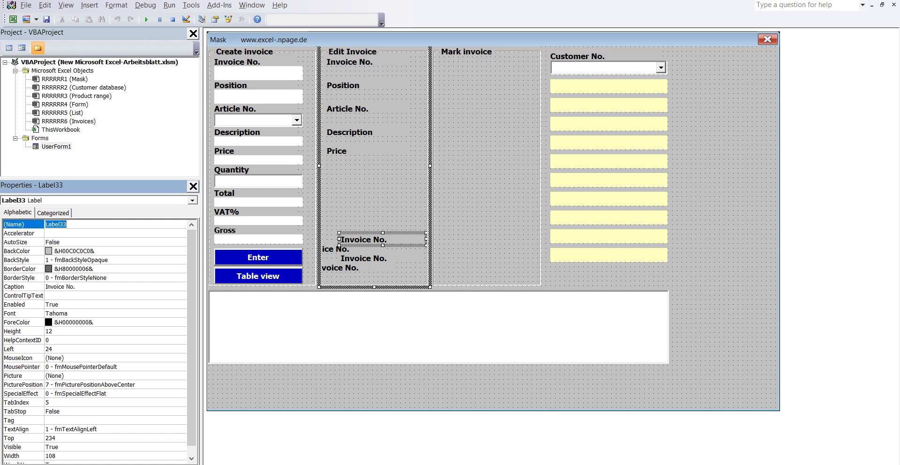
# Copy the word Quantity from the Label33 line in cell A6 and leave edit mode
pyautogui.click(536, 445)
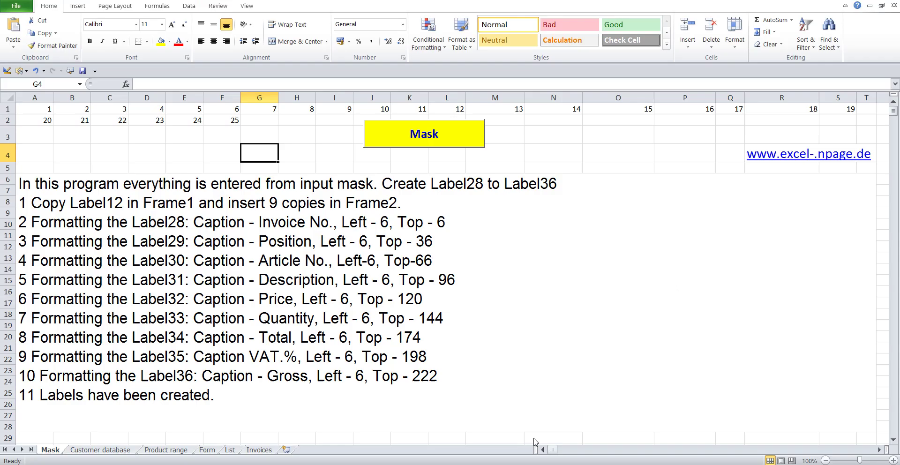
pyautogui.doubleClick(423, 318)
pyautogui.moveTo(443, 318); pyautogui.dragTo(6, 320)
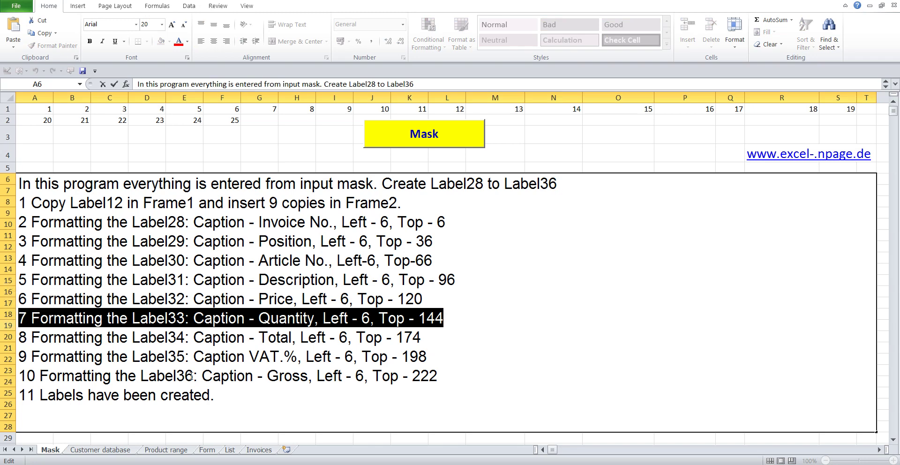
pyautogui.moveTo(259, 321); pyautogui.dragTo(311, 322)
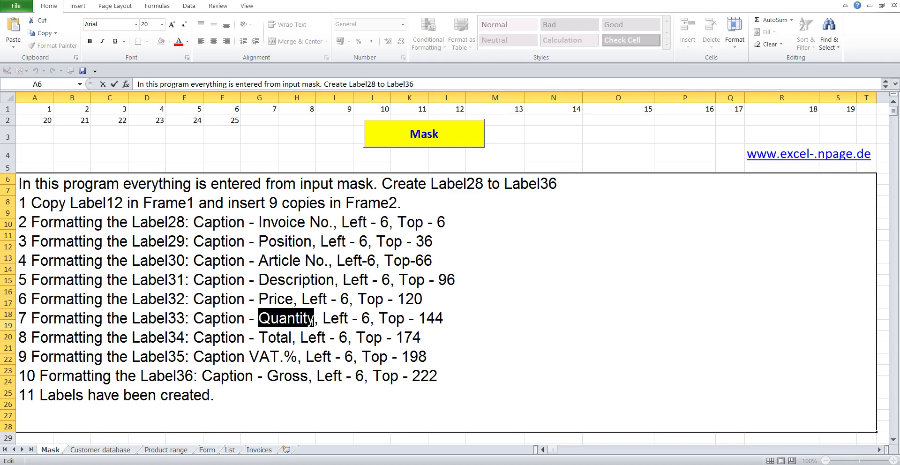
pyautogui.rightClick(313, 323)
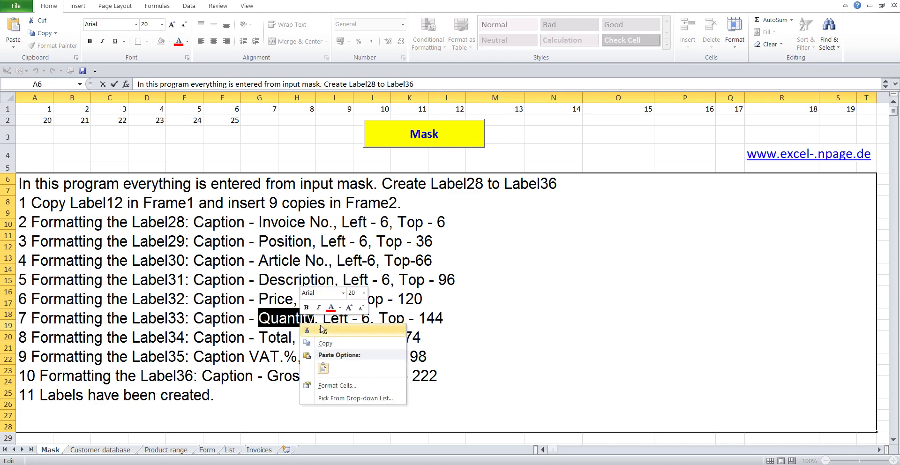
pyautogui.click(329, 346)
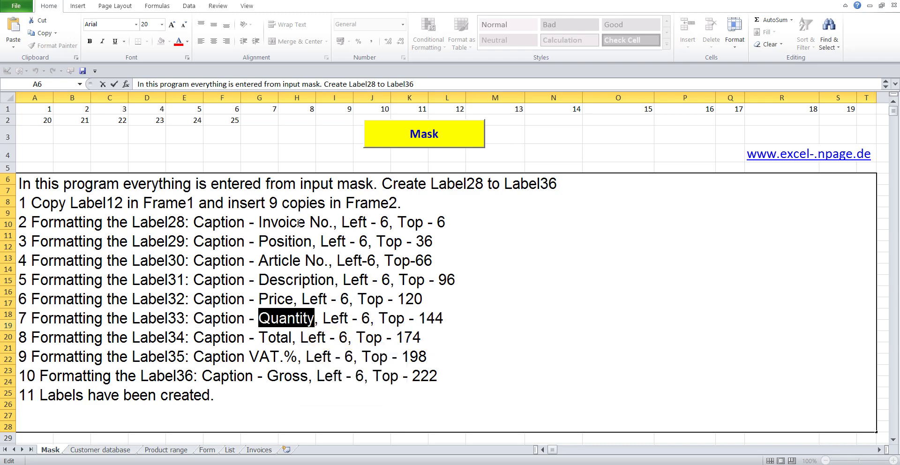
pyautogui.click(275, 152)
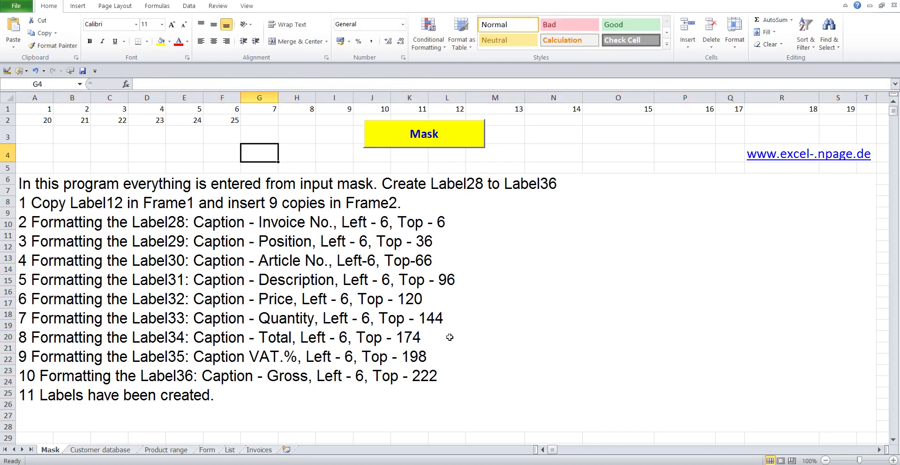
# Replace Label33's Invoice No. caption with the pasted word Quantity
pyautogui.moveTo(574, 464)
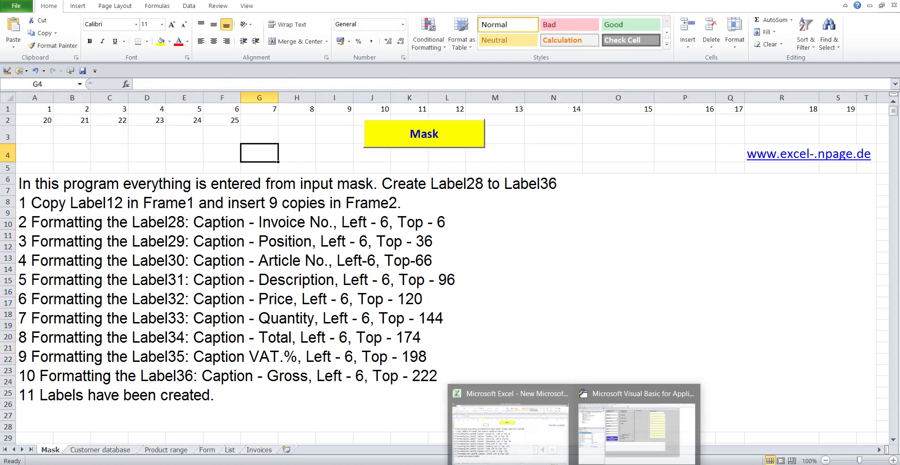
pyautogui.click(618, 439)
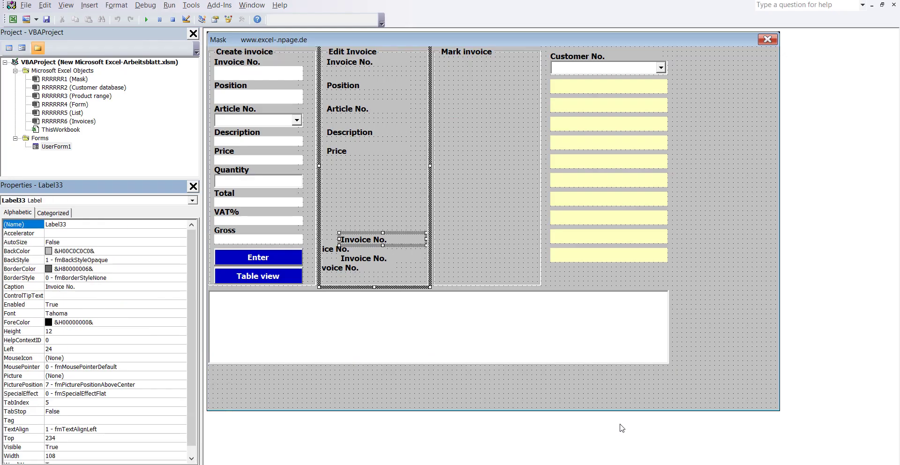
pyautogui.doubleClick(76, 223)
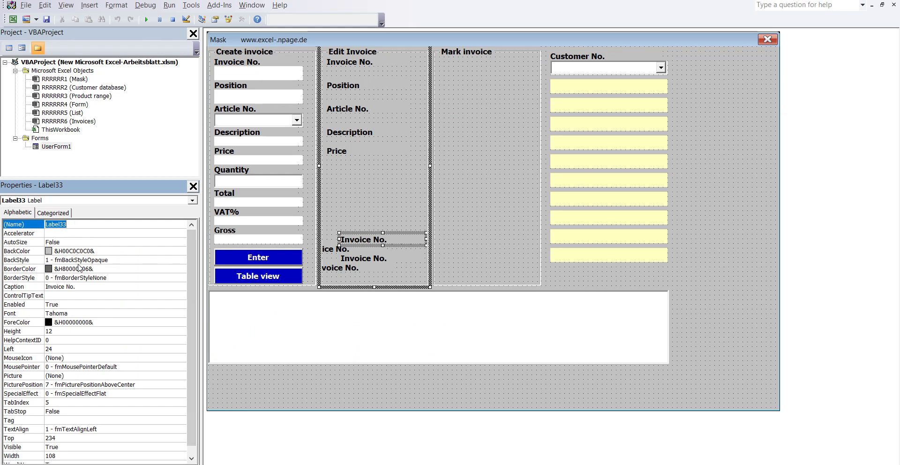
pyautogui.click(79, 288)
pyautogui.moveTo(80, 287); pyautogui.dragTo(46, 287)
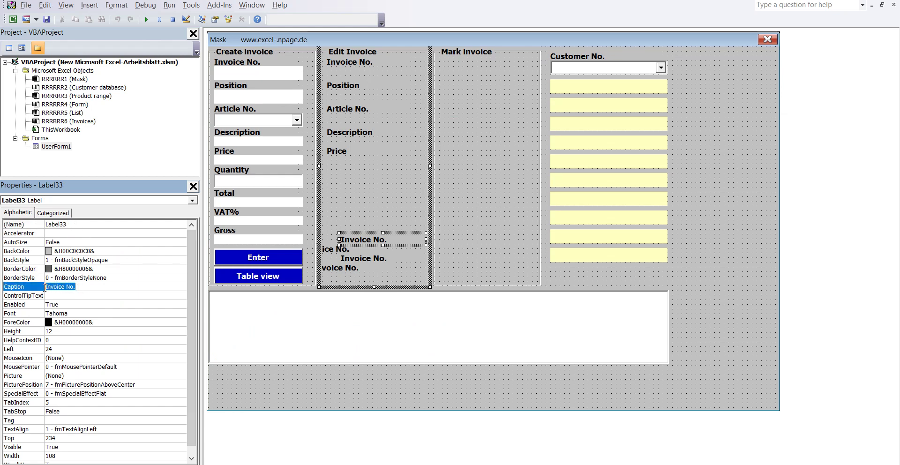
pyautogui.rightClick(47, 289)
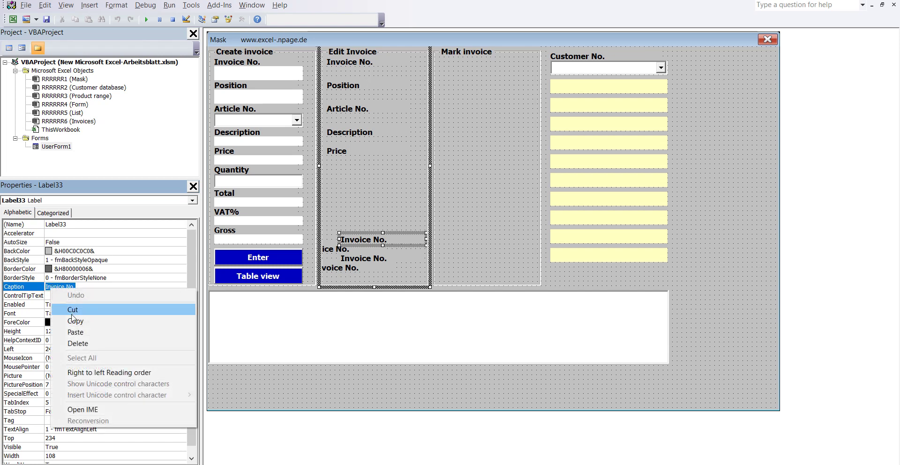
pyautogui.click(73, 333)
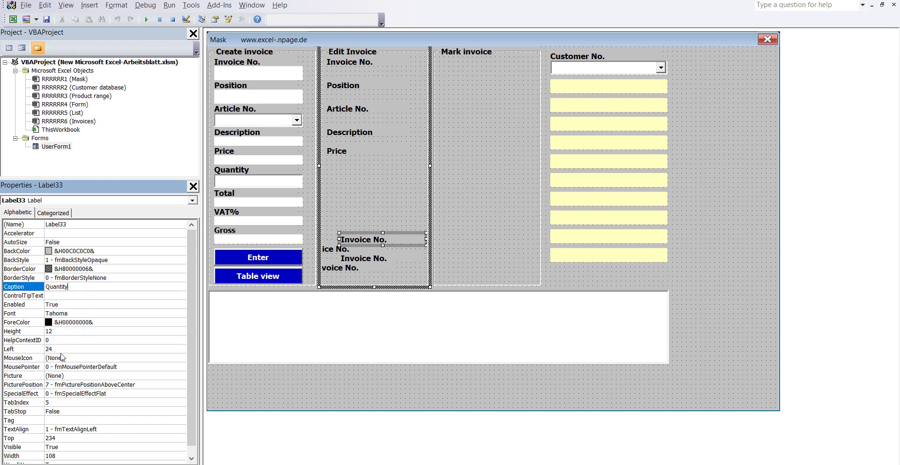
# Set Label33 to Left 6, Top 144 below Price, then select Label34
pyautogui.click(21, 348)
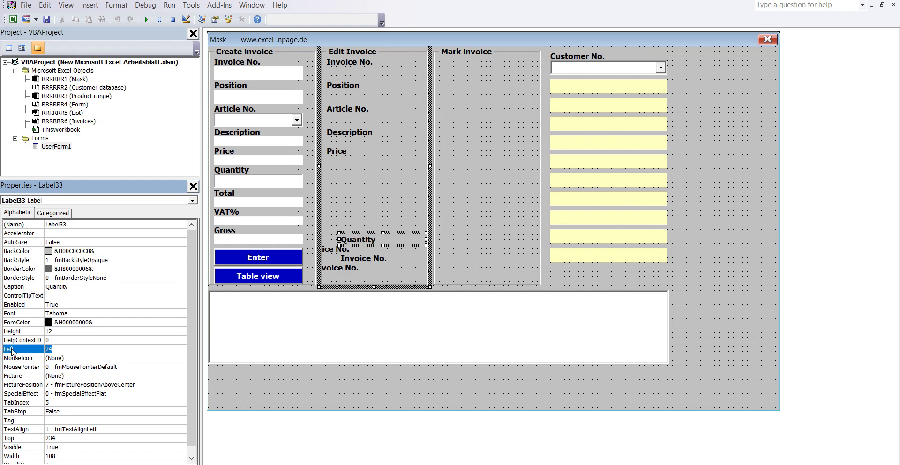
pyautogui.write('6')
pyautogui.click(14, 437)
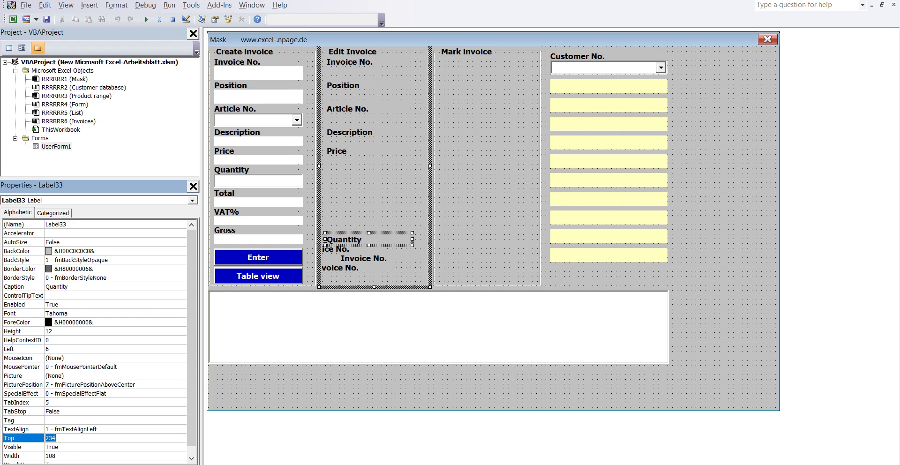
pyautogui.write('144')
pyautogui.press('Return')
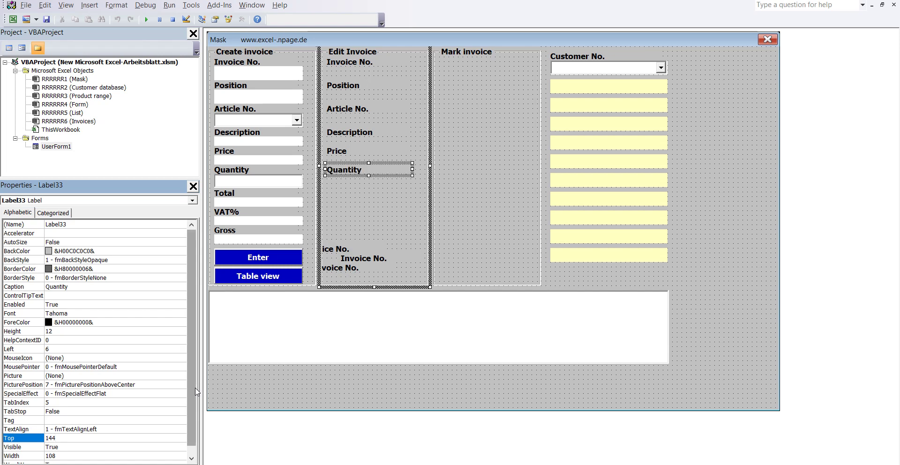
pyautogui.click(336, 251)
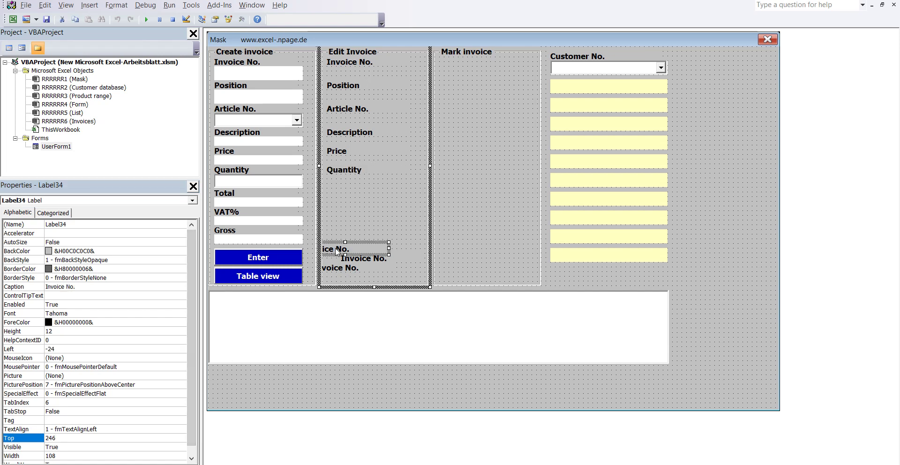
pyautogui.click(80, 224)
pyautogui.doubleClick(80, 227)
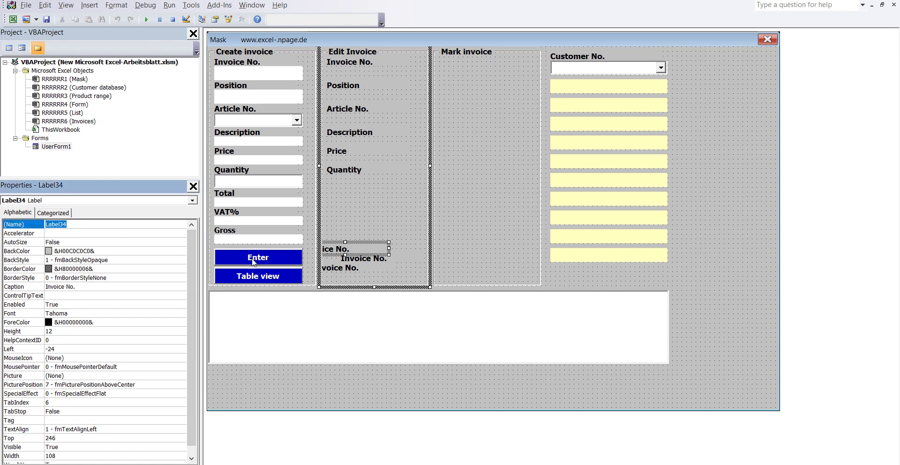
# Copy the word Total from the Label34 line of the instructions cell
pyautogui.moveTo(574, 462)
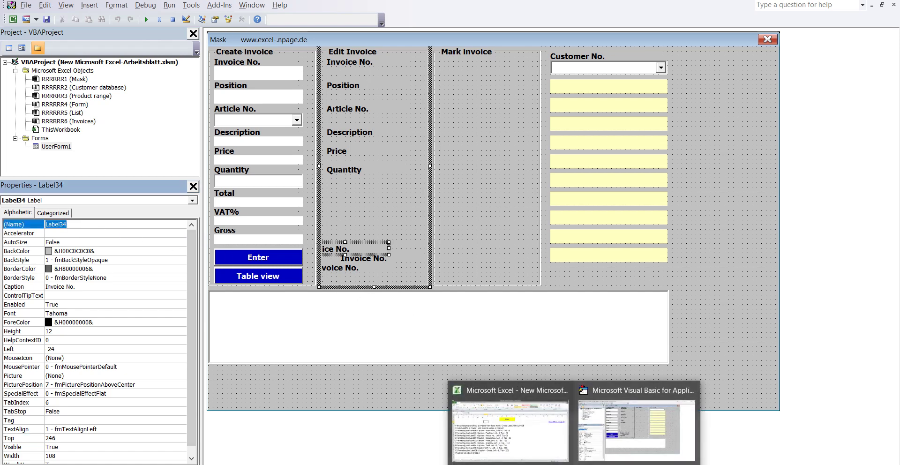
pyautogui.click(542, 428)
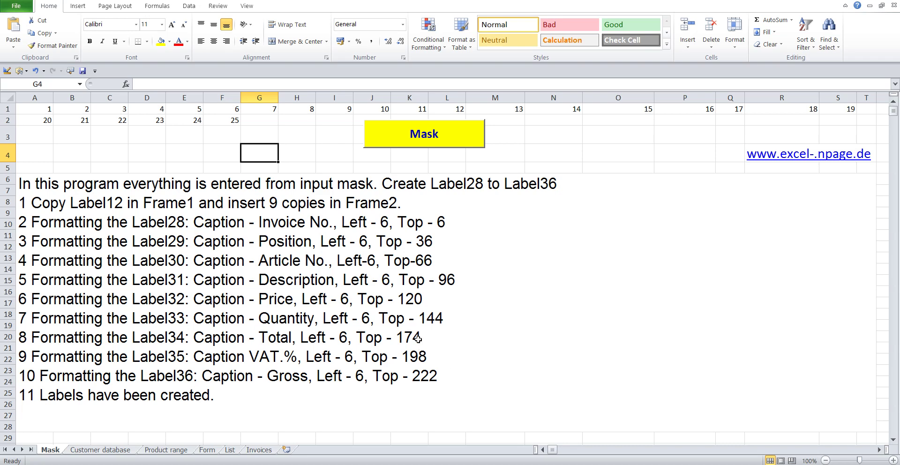
pyautogui.doubleClick(420, 337)
pyautogui.moveTo(421, 337); pyautogui.dragTo(13, 337)
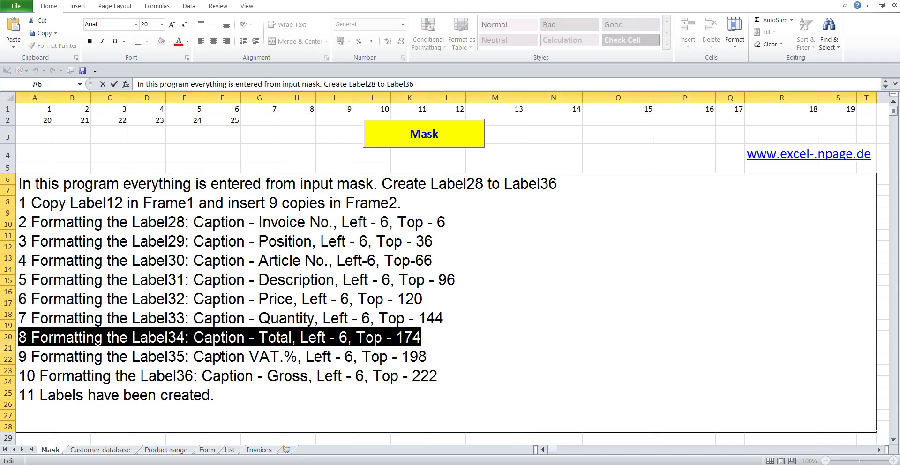
pyautogui.moveTo(259, 337); pyautogui.dragTo(292, 337)
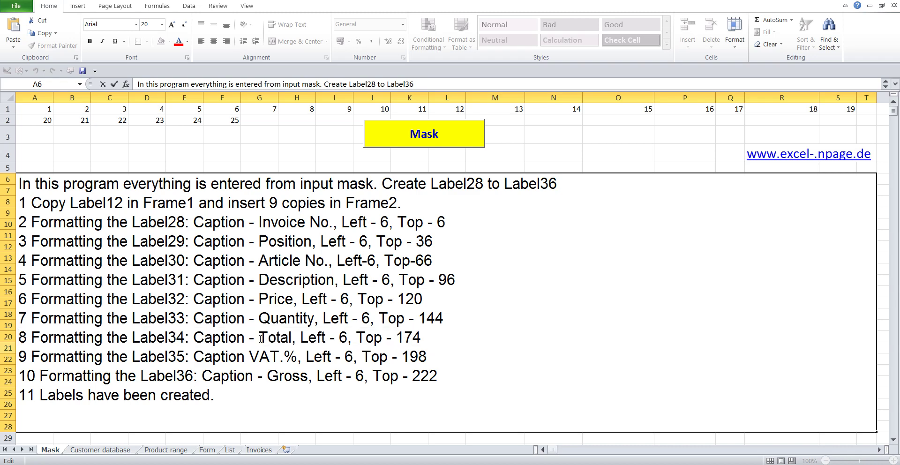
pyautogui.rightClick(291, 338)
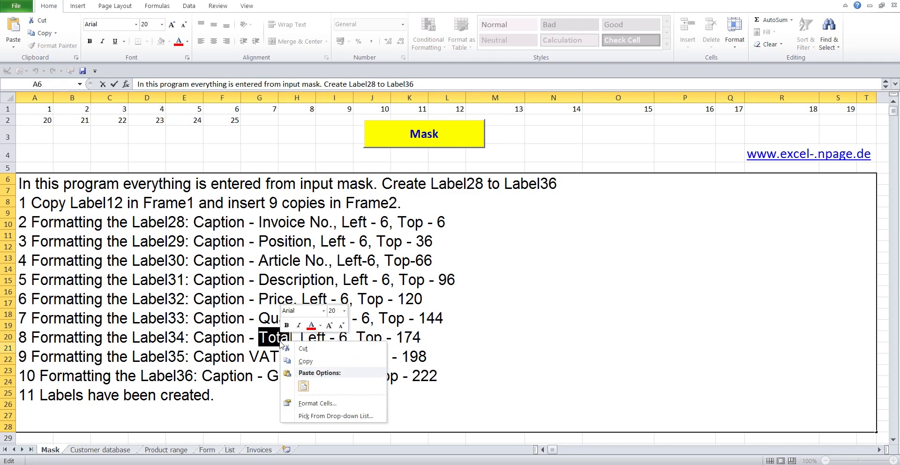
pyautogui.click(304, 361)
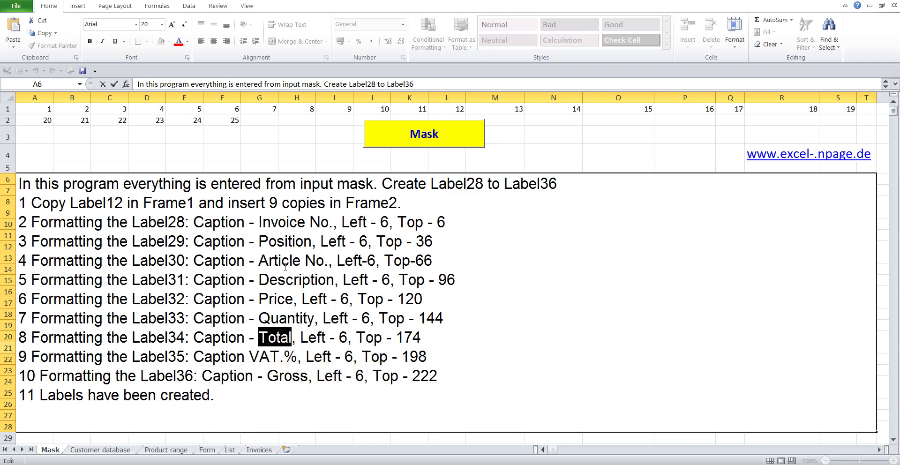
pyautogui.click(273, 152)
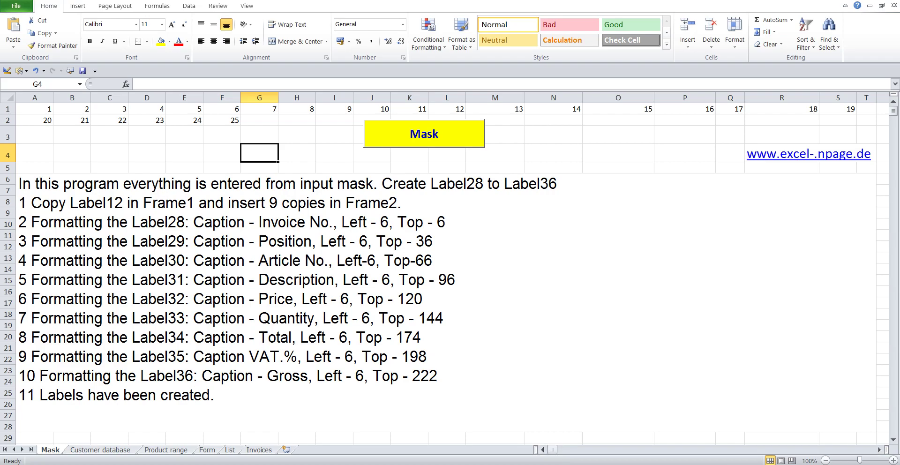
# Replace Label34's Invoice No. caption with the pasted word Total
pyautogui.moveTo(575, 463)
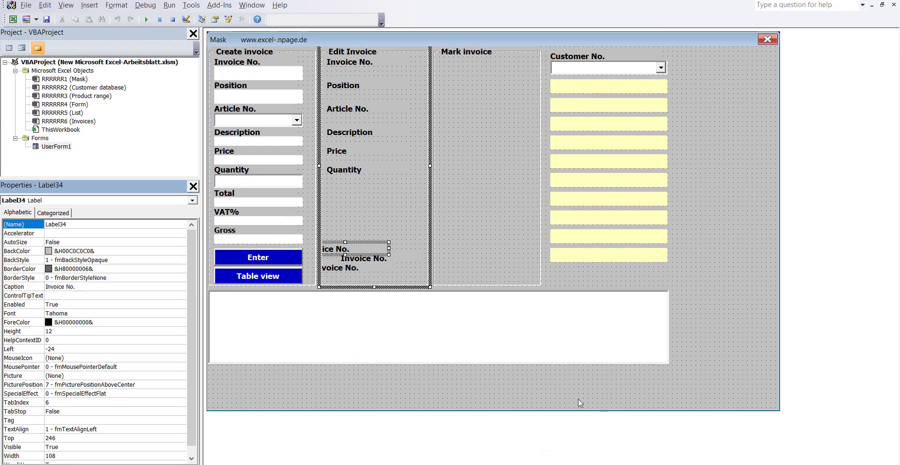
pyautogui.click(630, 436)
pyautogui.doubleClick(75, 224)
pyautogui.click(81, 286)
pyautogui.moveTo(81, 286); pyautogui.dragTo(40, 286)
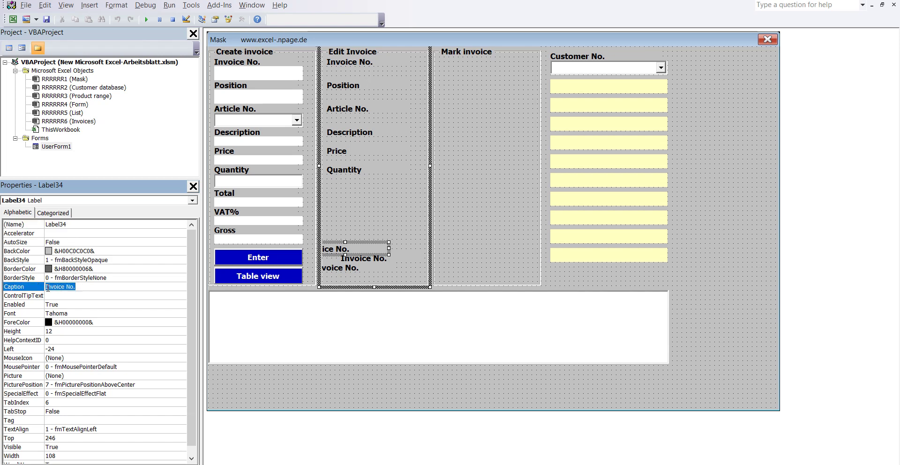
pyautogui.rightClick(48, 287)
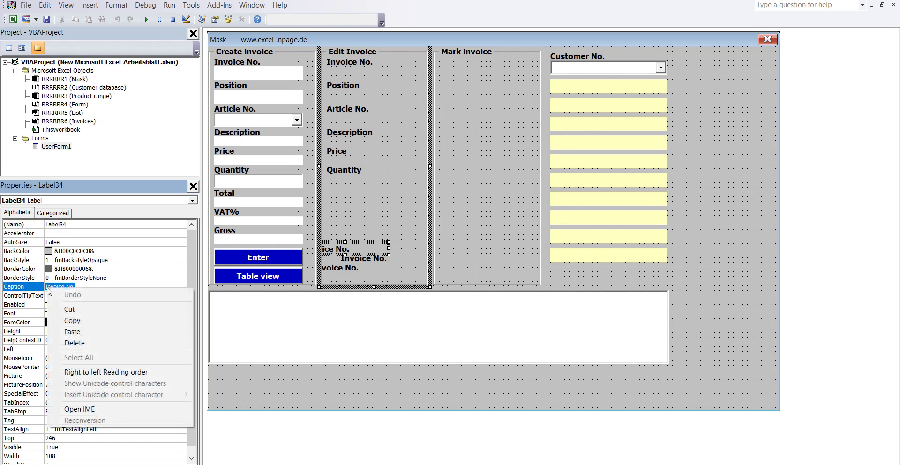
pyautogui.click(69, 332)
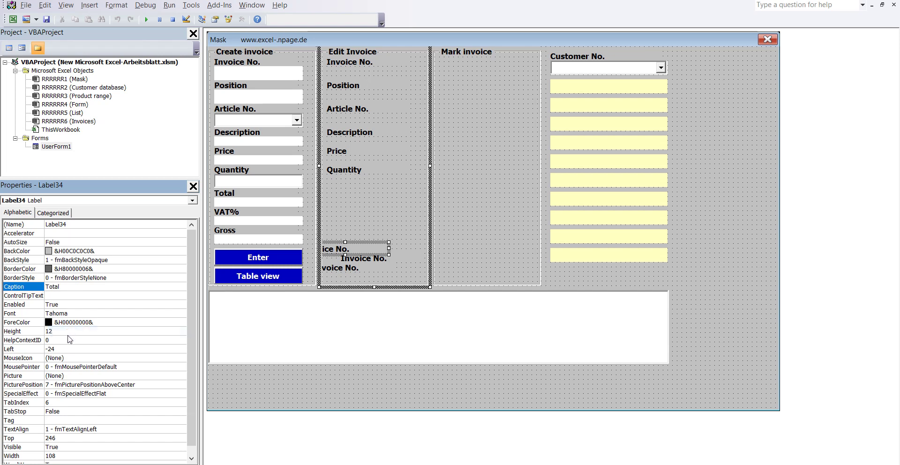
# Set Label34 to Left 6, Top 174 below Quantity, then select Label35
pyautogui.click(63, 349)
pyautogui.doubleClick(64, 349)
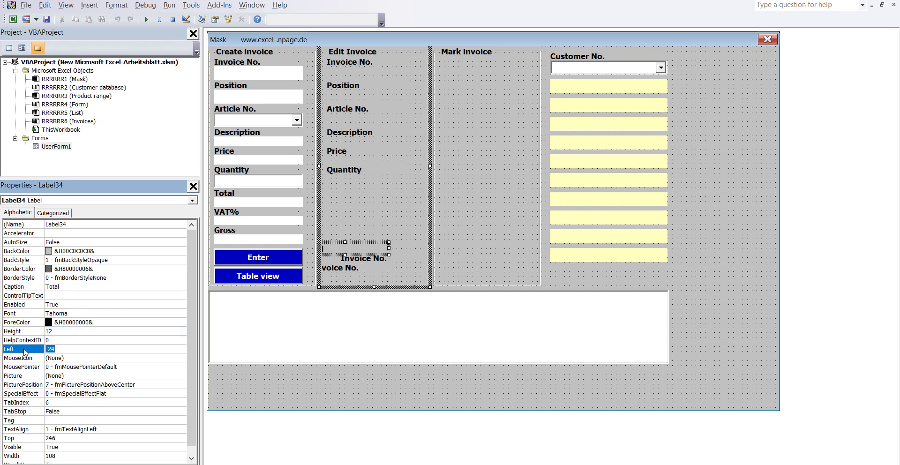
pyautogui.write('6')
pyautogui.click(62, 439)
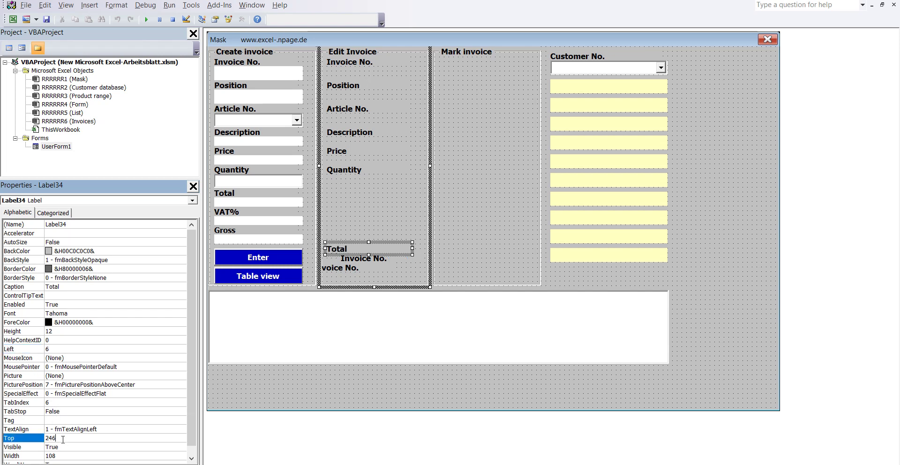
pyautogui.doubleClick(8, 441)
pyautogui.write('174')
pyautogui.click(189, 397)
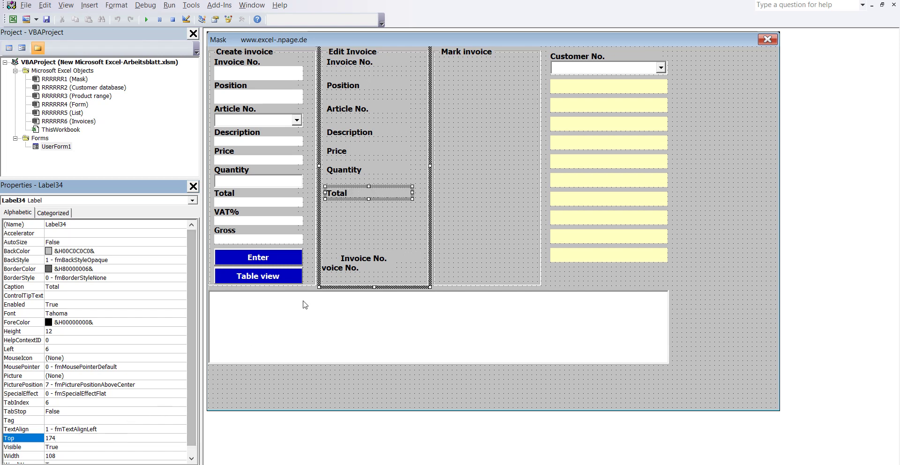
pyautogui.click(366, 261)
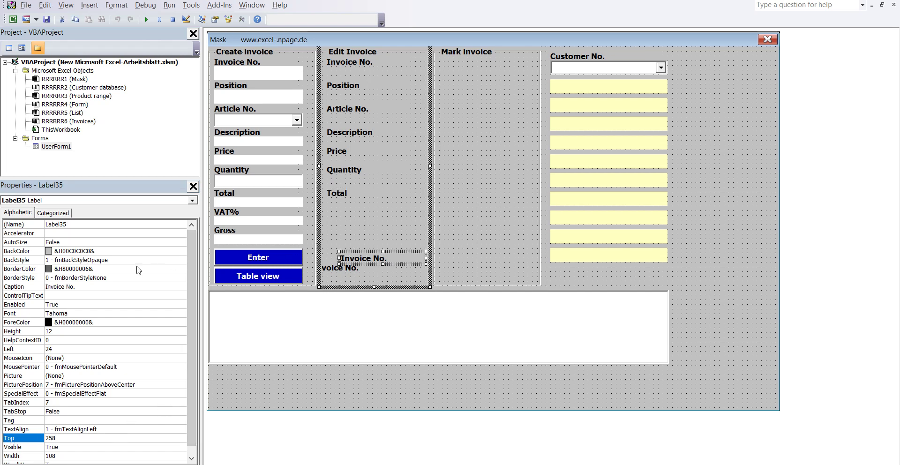
pyautogui.click(75, 223)
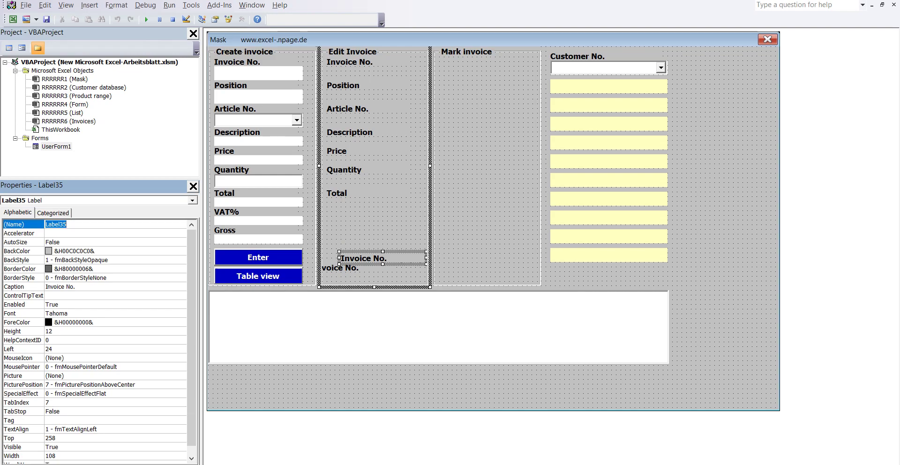
# In the instructions cell, replace the extra space after Caption on line 9 with a hyphen
pyautogui.moveTo(562, 459)
pyautogui.click(520, 433)
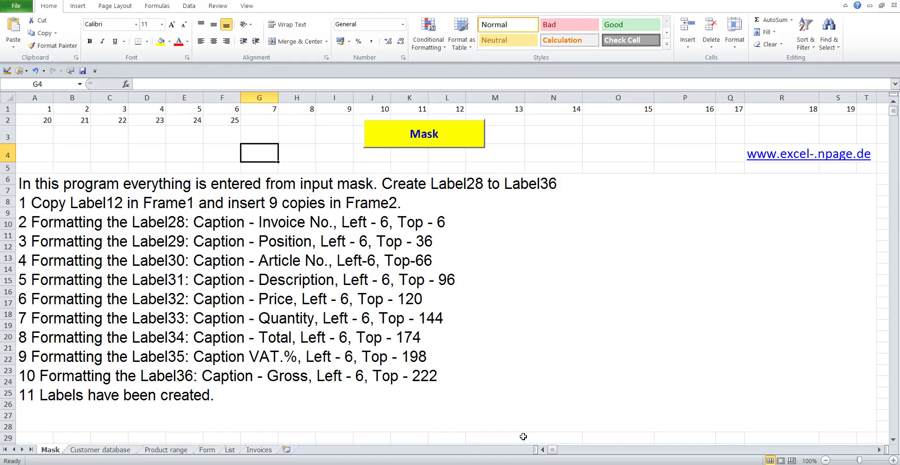
pyautogui.doubleClick(393, 349)
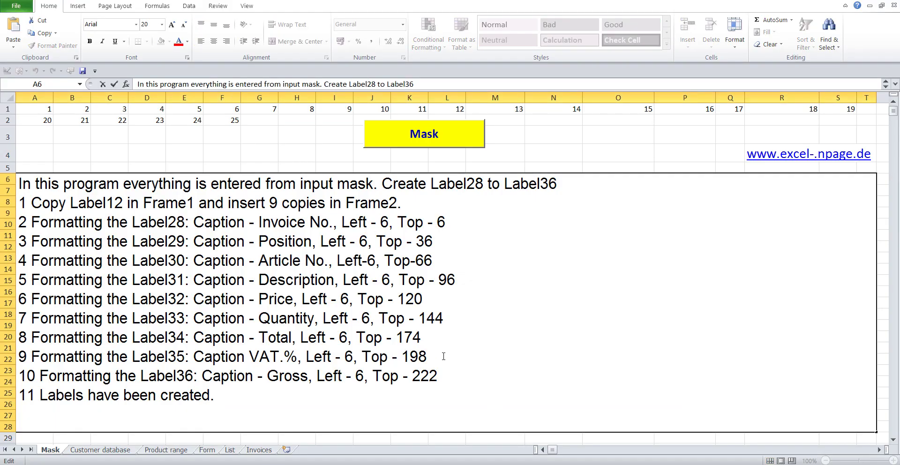
pyautogui.moveTo(443, 356); pyautogui.dragTo(27, 357)
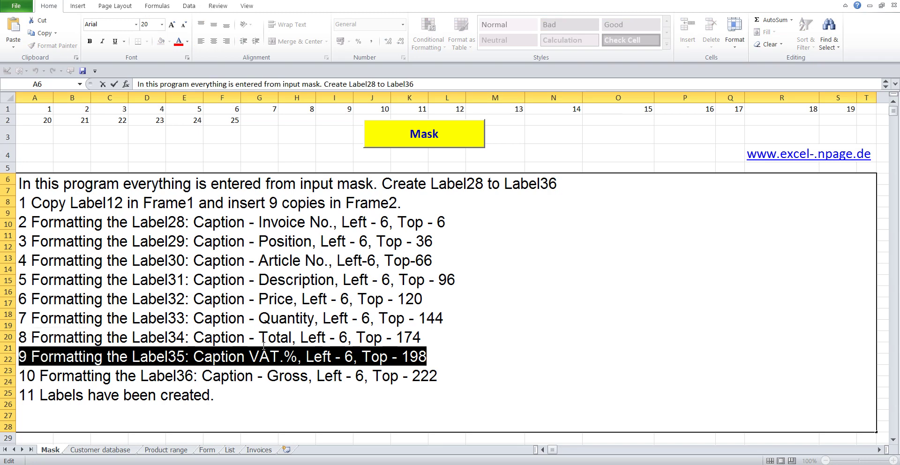
pyautogui.click(245, 356)
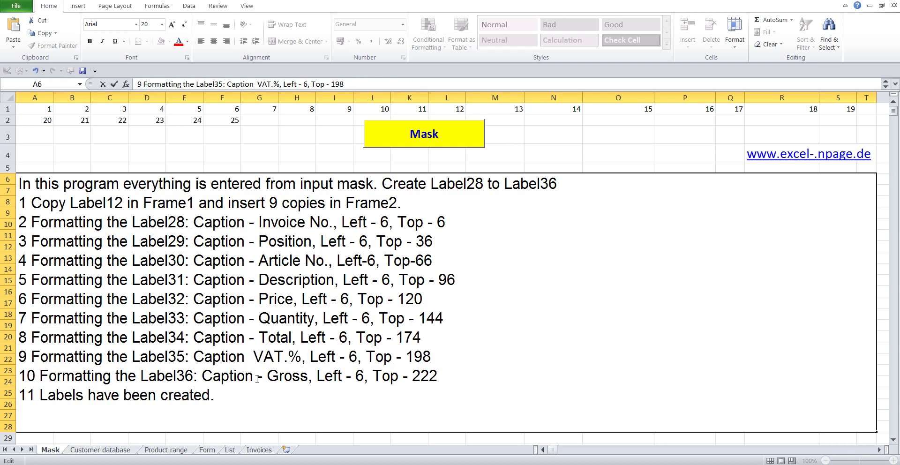
pyautogui.press('BackSpace')
pyautogui.write('-')
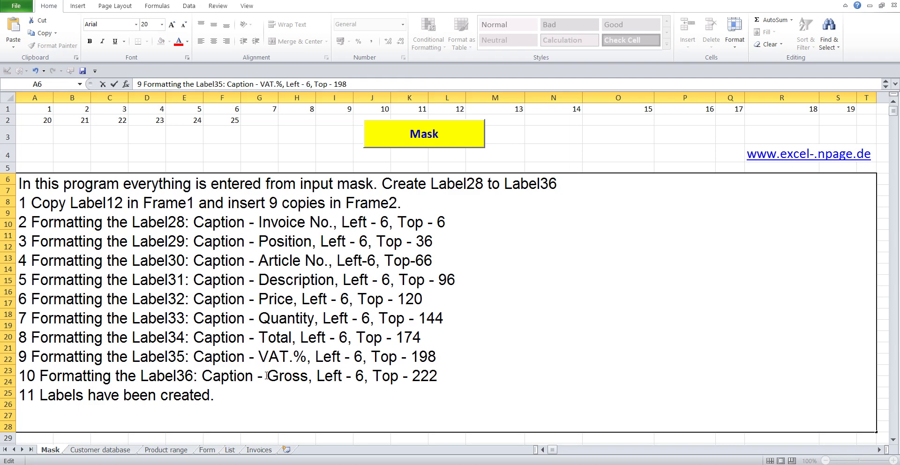
# Copy the VAT.% caption text and return to the Visual Basic editor
pyautogui.moveTo(259, 355); pyautogui.dragTo(305, 357)
pyautogui.hotkey('ctrl', 'c')
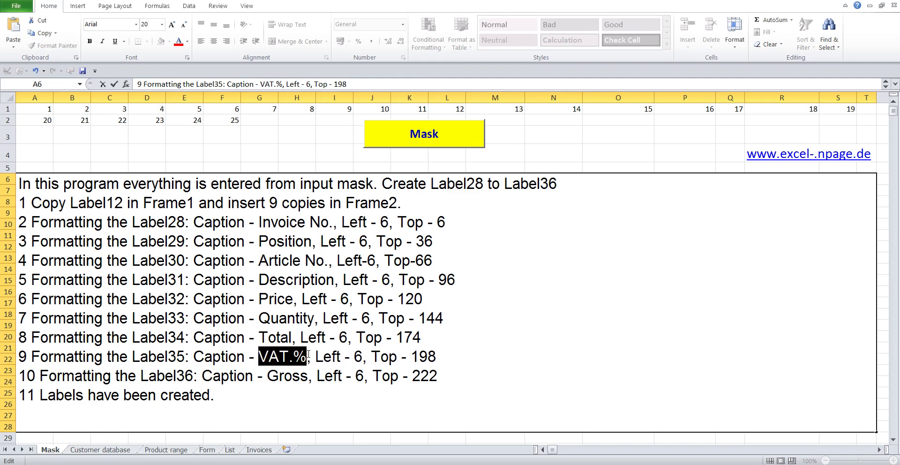
pyautogui.rightClick(288, 360)
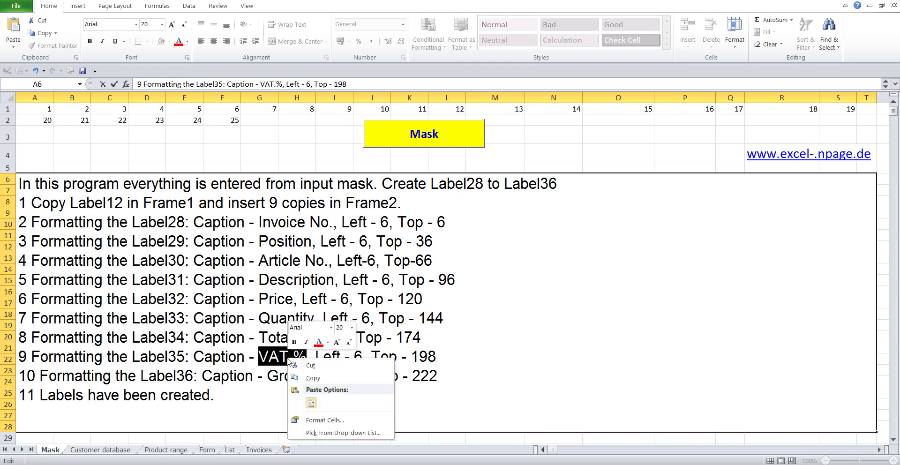
pyautogui.click(315, 378)
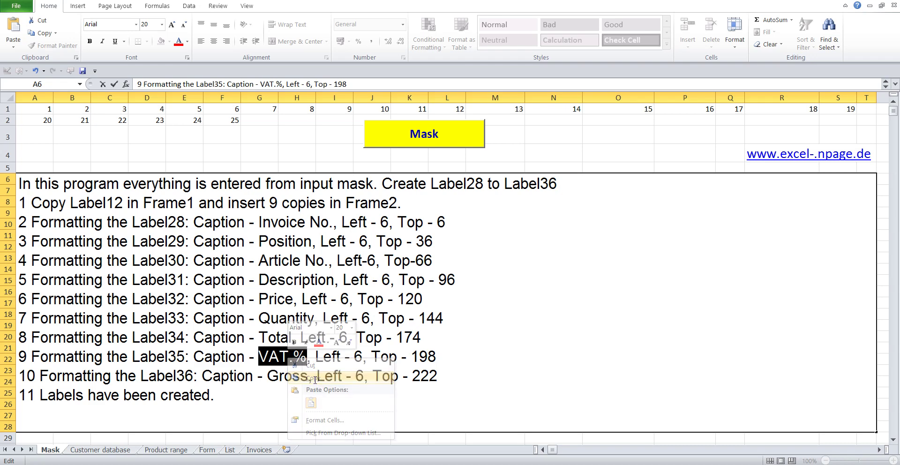
pyautogui.click(295, 153)
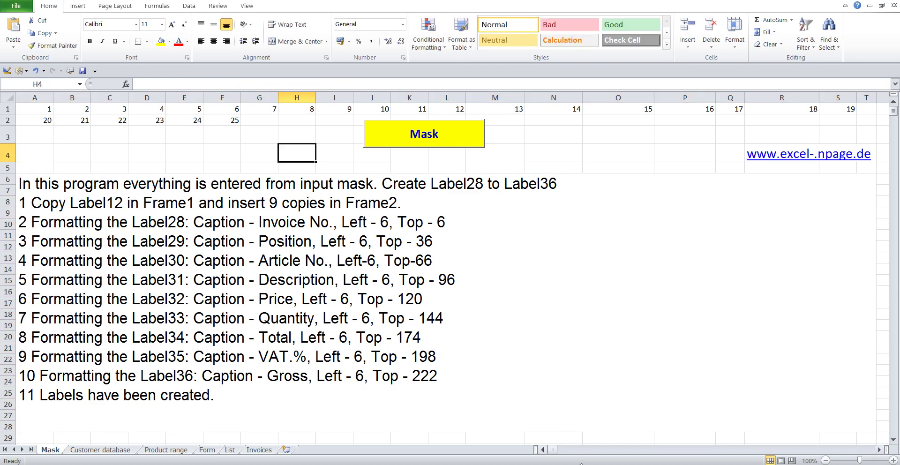
pyautogui.moveTo(577, 464)
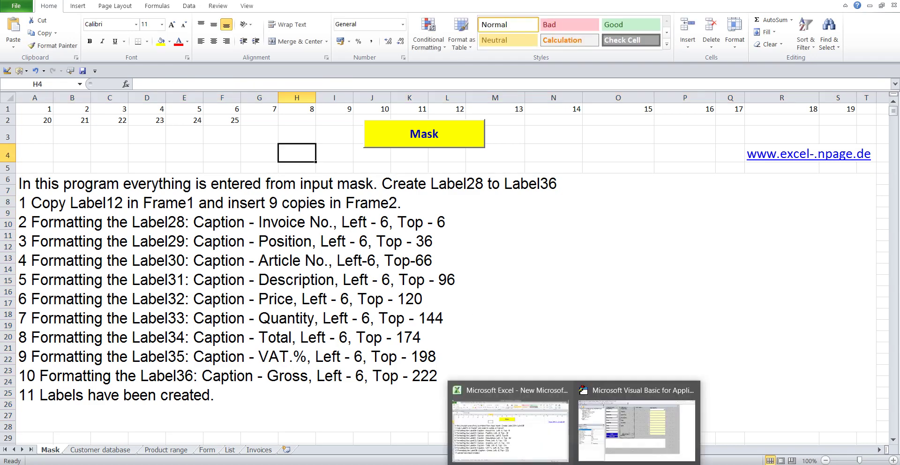
pyautogui.click(614, 445)
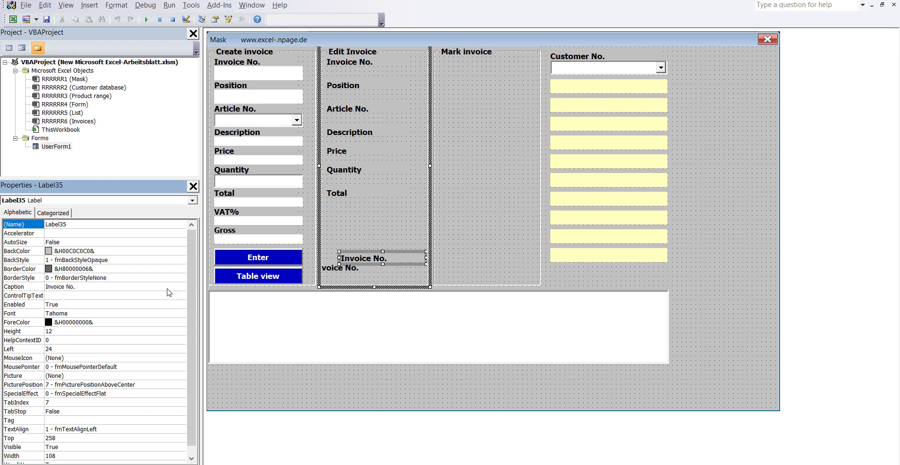
# Replace Label35's Invoice No. caption with the pasted VAT.%
pyautogui.doubleClick(79, 225)
pyautogui.moveTo(82, 286); pyautogui.dragTo(45, 287)
pyautogui.rightClick(48, 287)
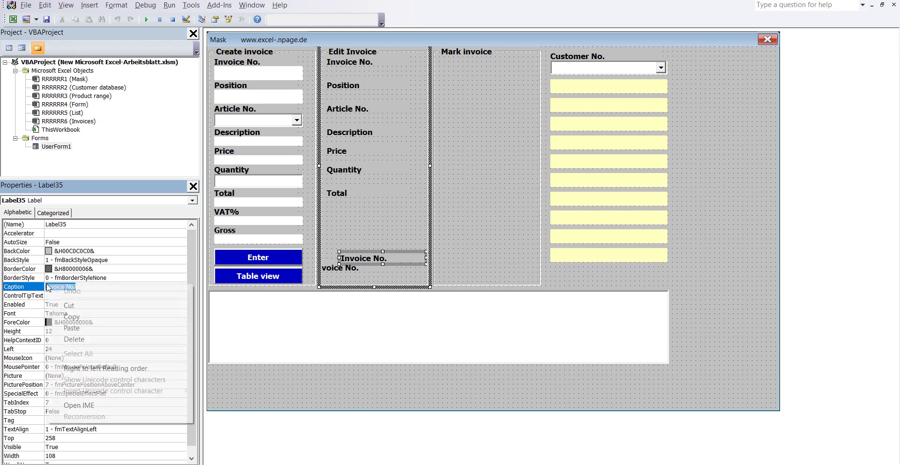
pyautogui.click(79, 328)
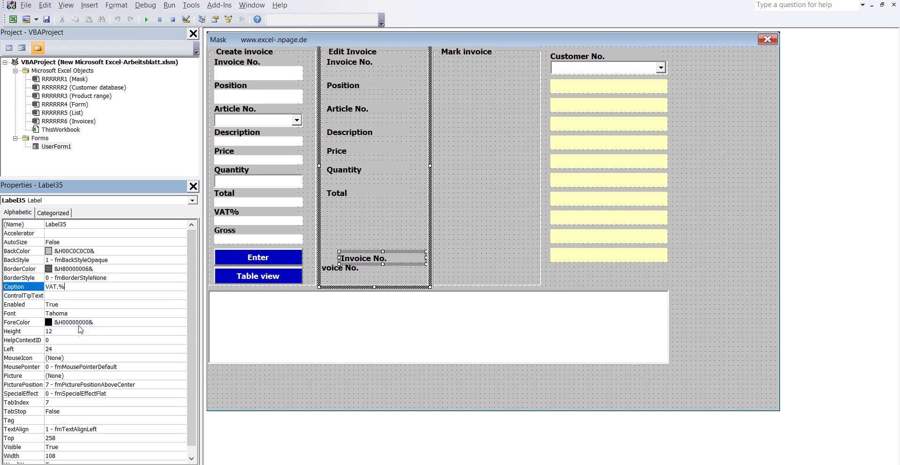
# Set Label35 to Left 6, Top 198 under Total, then select Label36
pyautogui.click(65, 349)
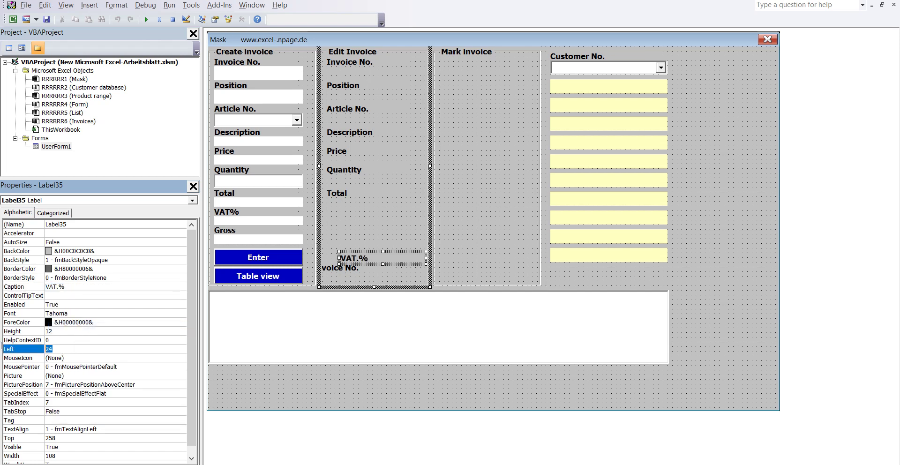
pyautogui.write('6')
pyautogui.click(64, 438)
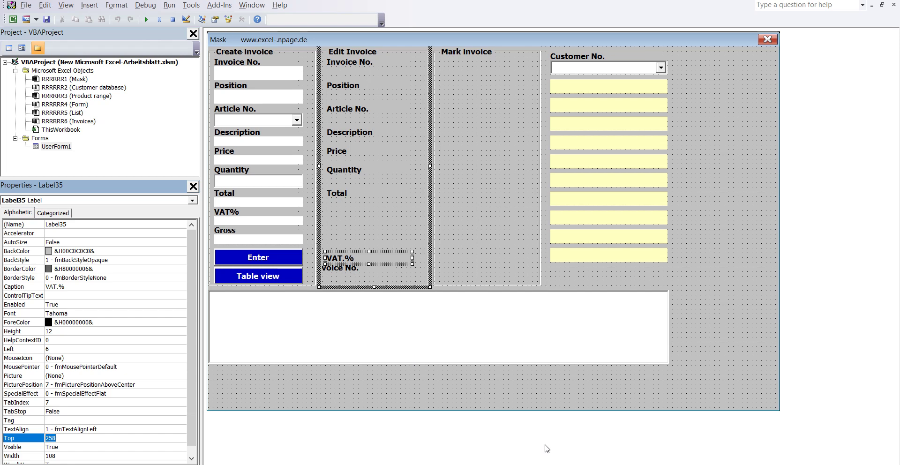
pyautogui.moveTo(553, 462)
pyautogui.moveTo(537, 444)
pyautogui.write('198')
pyautogui.click(178, 393)
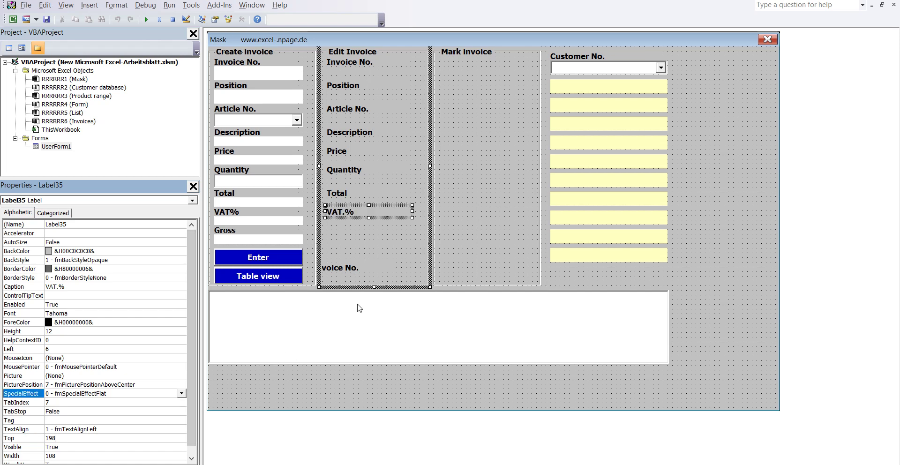
pyautogui.click(353, 273)
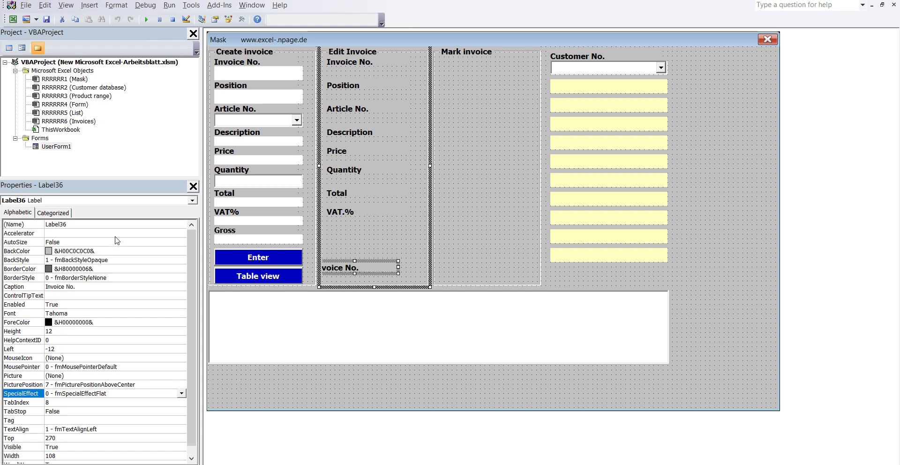
pyautogui.click(76, 224)
pyautogui.doubleClick(76, 224)
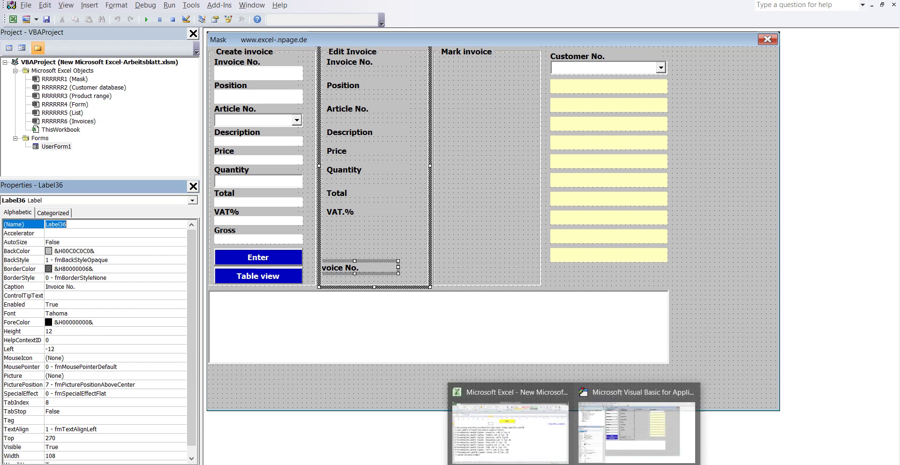
# Copy Gross from the Label36 line in cell A6, then go back to the UserForm1 designer
pyautogui.click(463, 405)
pyautogui.doubleClick(422, 382)
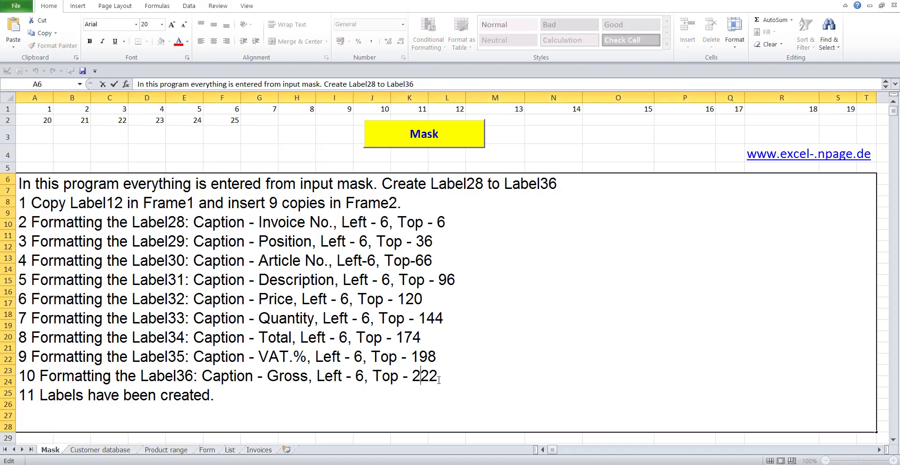
pyautogui.moveTo(437, 376); pyautogui.dragTo(19, 376)
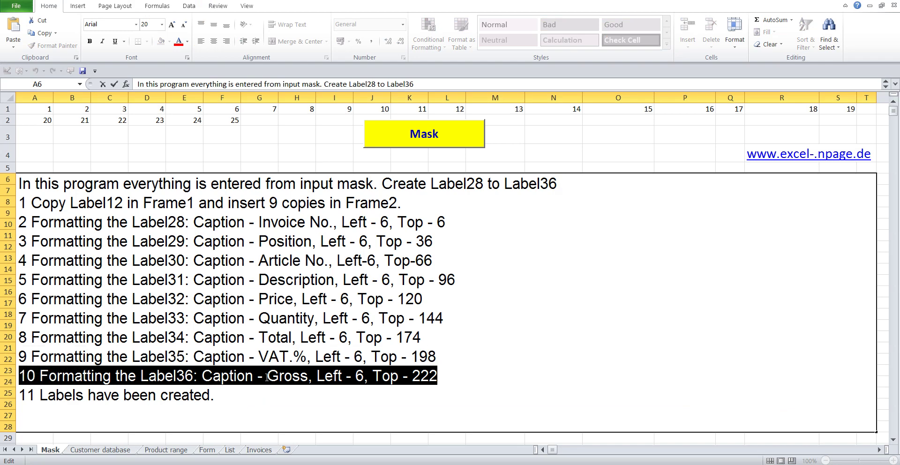
pyautogui.moveTo(267, 377); pyautogui.dragTo(308, 377)
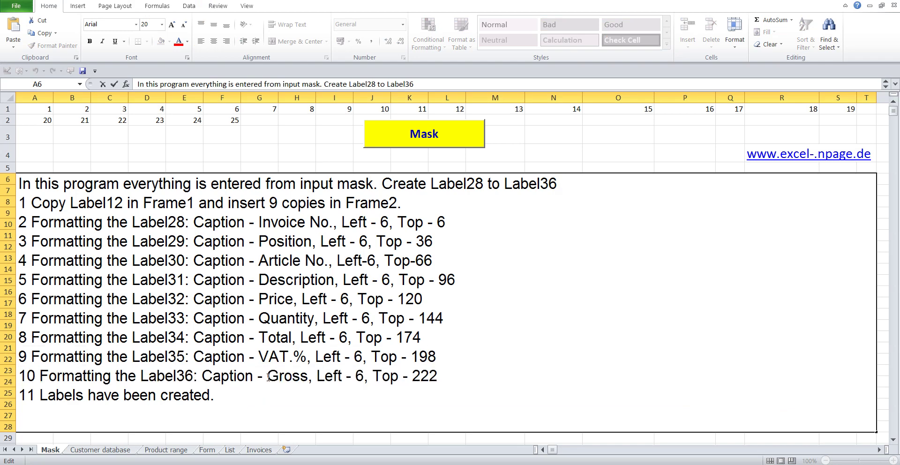
pyautogui.rightClick(301, 379)
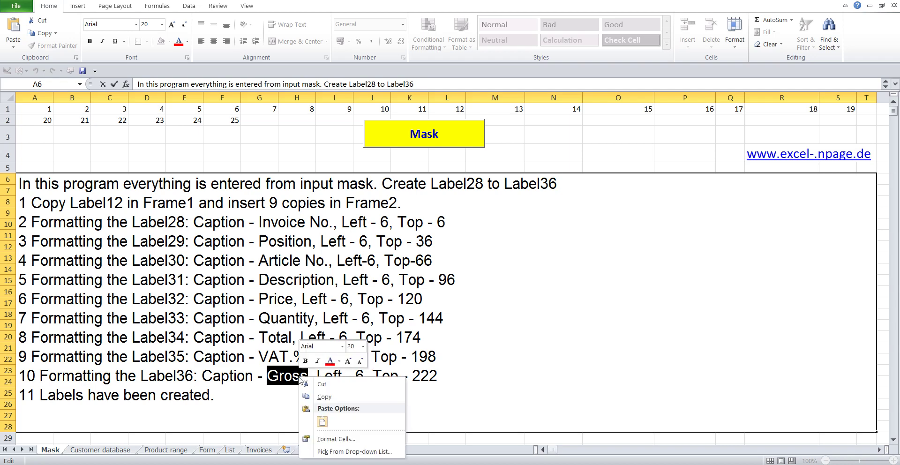
pyautogui.click(333, 397)
pyautogui.click(281, 152)
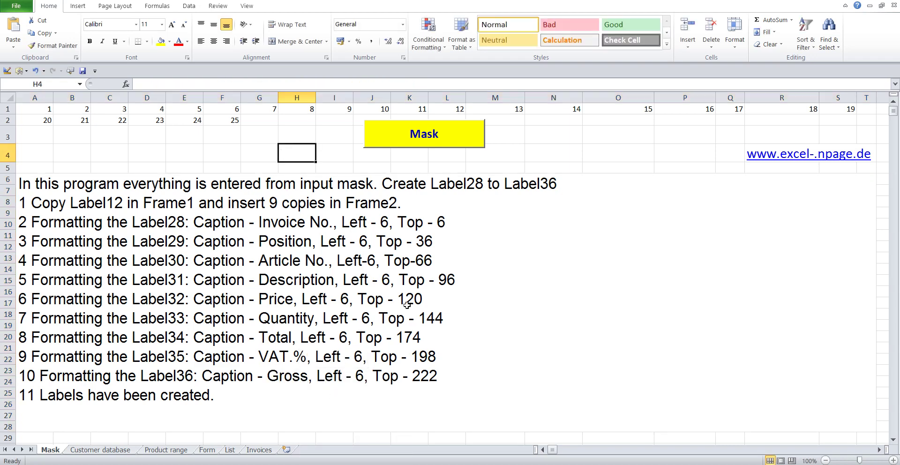
pyautogui.moveTo(575, 463)
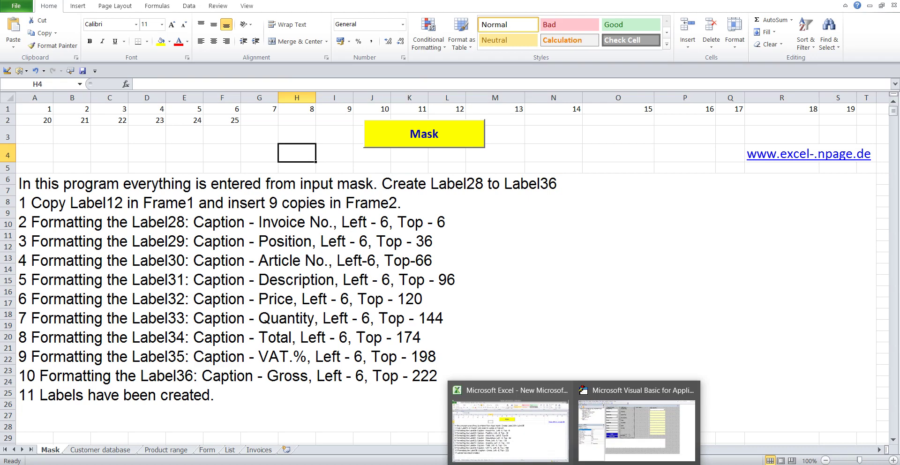
pyautogui.click(604, 447)
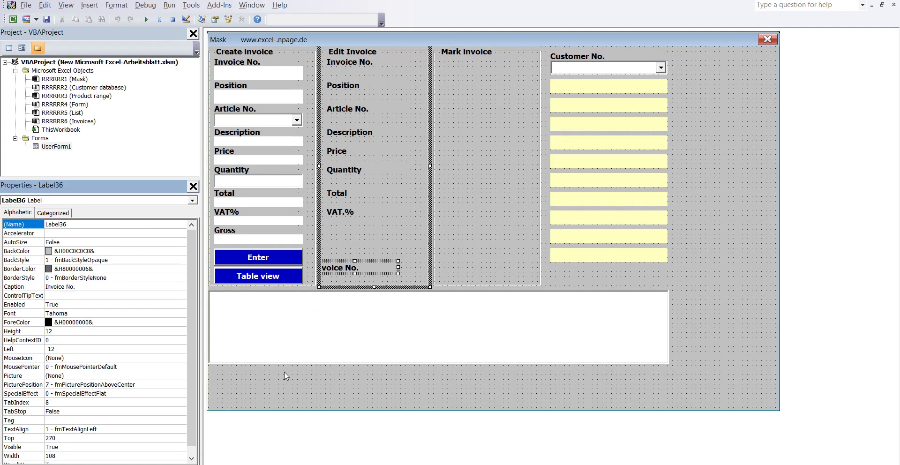
# Change Label36's caption from Invoice No. to Gross
pyautogui.doubleClick(68, 224)
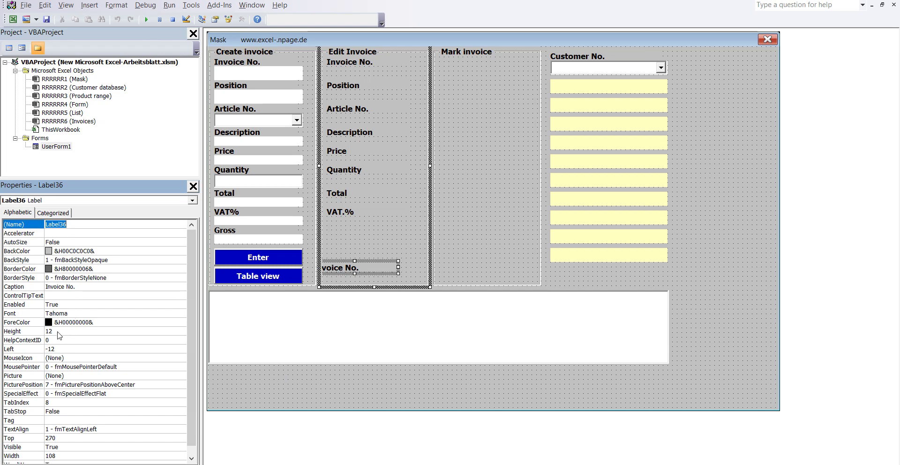
pyautogui.doubleClick(80, 286)
pyautogui.write('6')
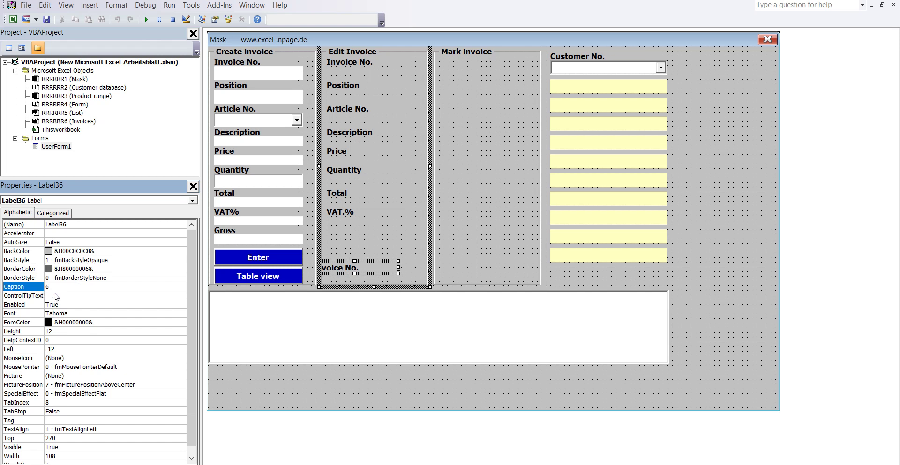
pyautogui.click(21, 287)
pyautogui.write('Gross')
pyautogui.click(64, 350)
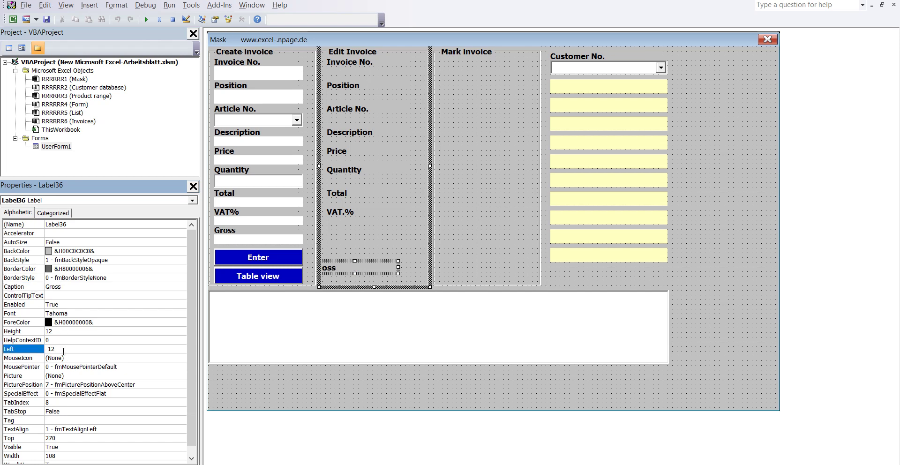
# Position the Gross label at Left 6, Top 222, directly below VAT.%
pyautogui.doubleClick(63, 350)
pyautogui.write('6')
pyautogui.click(63, 441)
pyautogui.doubleClick(63, 439)
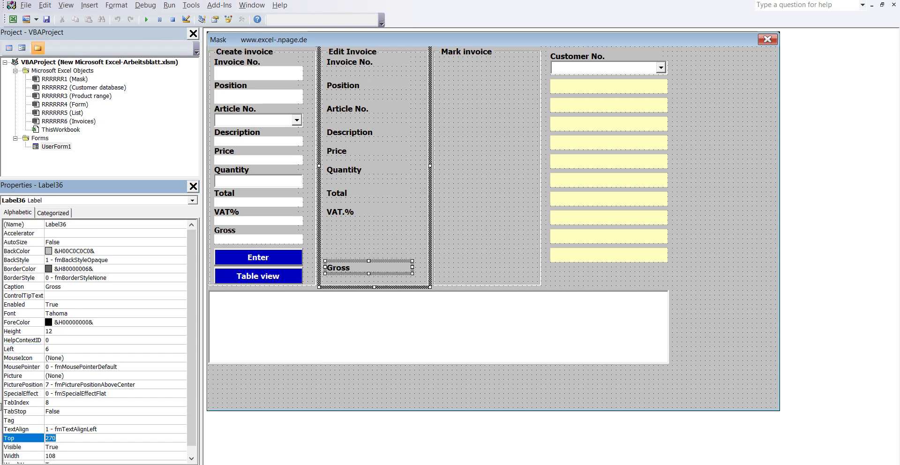
pyautogui.write('222')
pyautogui.press('Return')
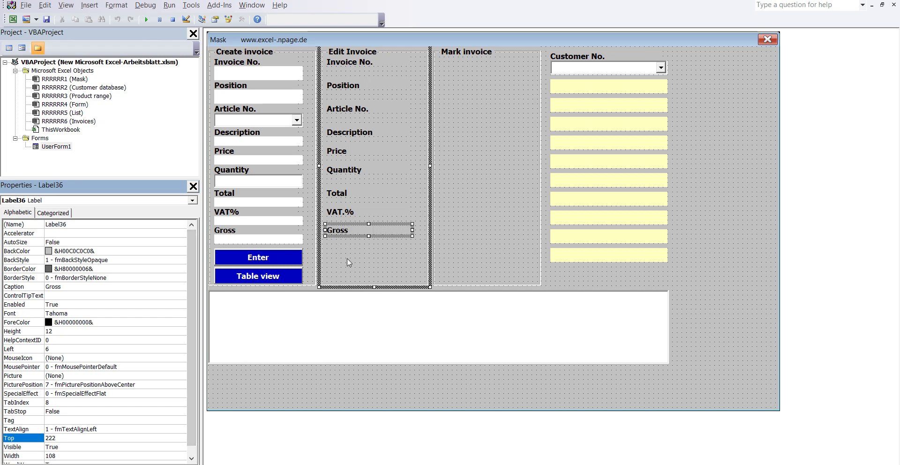
pyautogui.click(348, 262)
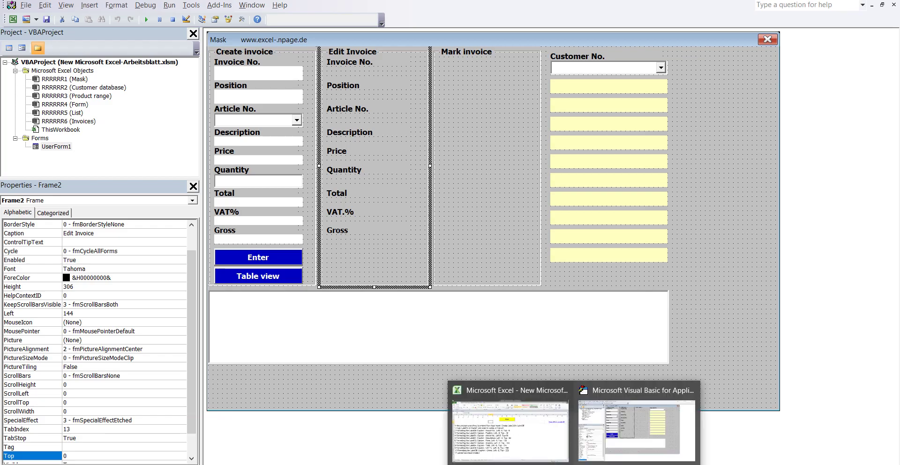
pyautogui.click(534, 433)
# Finish editing the sheet's instruction text and run the Mask form to check the aligned labels
pyautogui.doubleClick(288, 385)
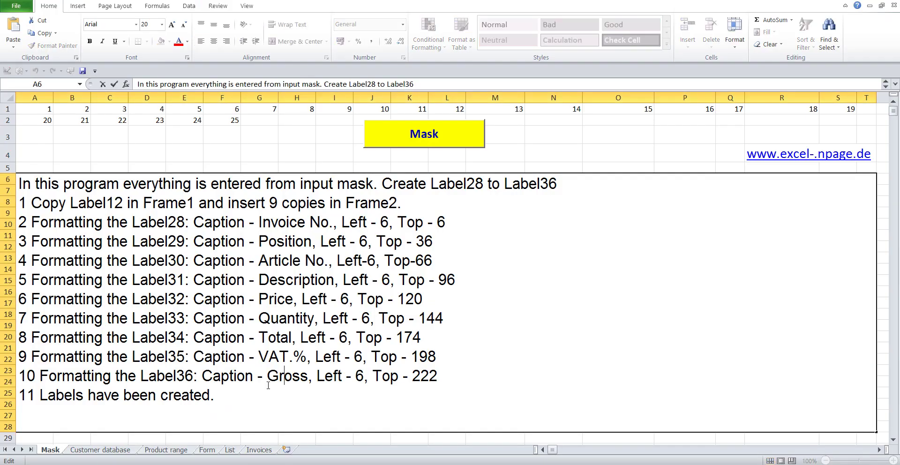
pyautogui.moveTo(269, 388); pyautogui.dragTo(19, 394)
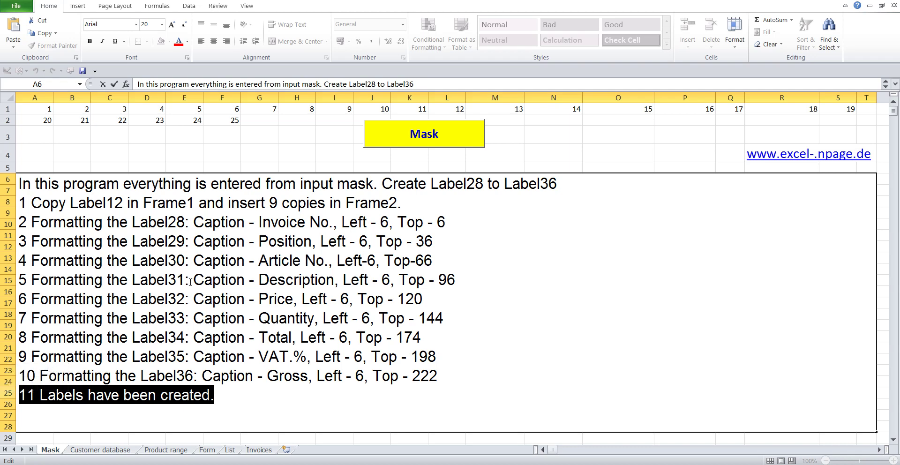
pyautogui.click(398, 143)
pyautogui.click(397, 143)
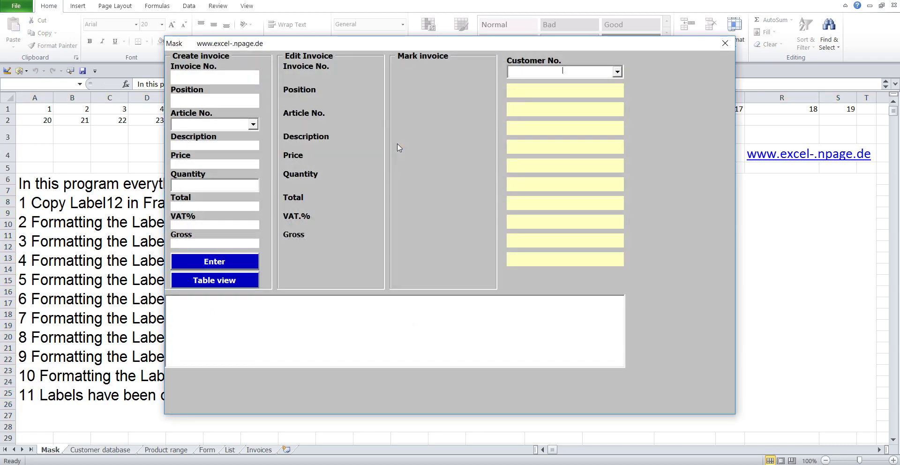